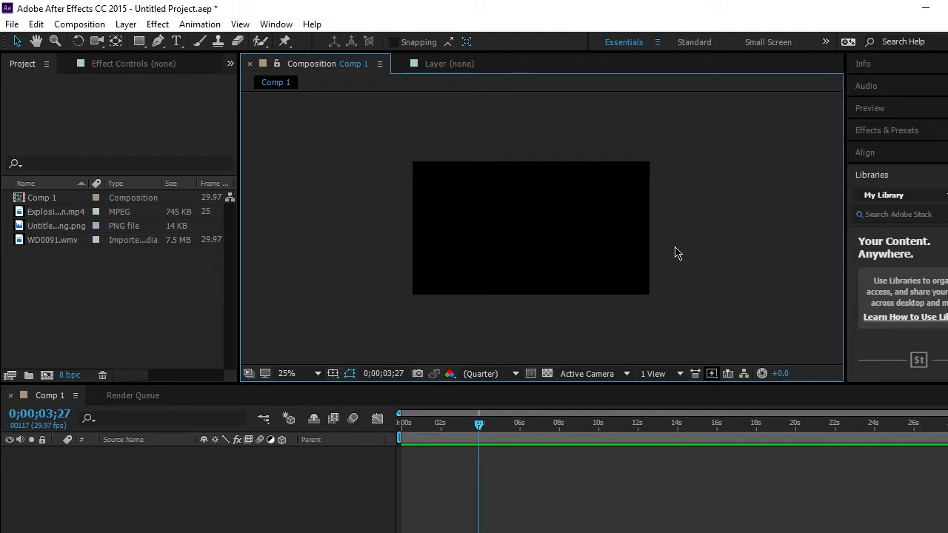
- Preview WD0091.wmv, Untitled drawing.png and the explosion green screen clip among the imported project files
{"action": "left_click_drag", "start_coordinate": [57, 295], "coordinate": [70, 244]}
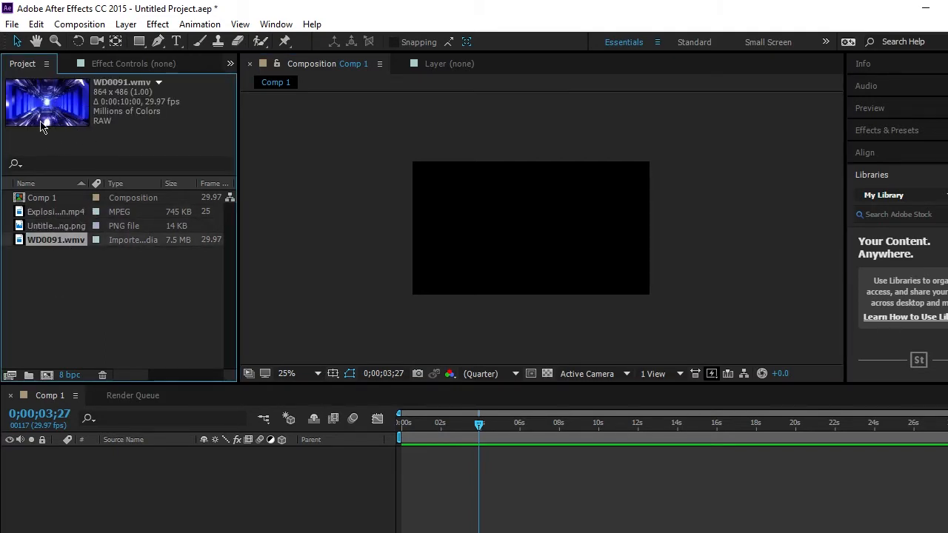
{"action": "left_click", "coordinate": [63, 226]}
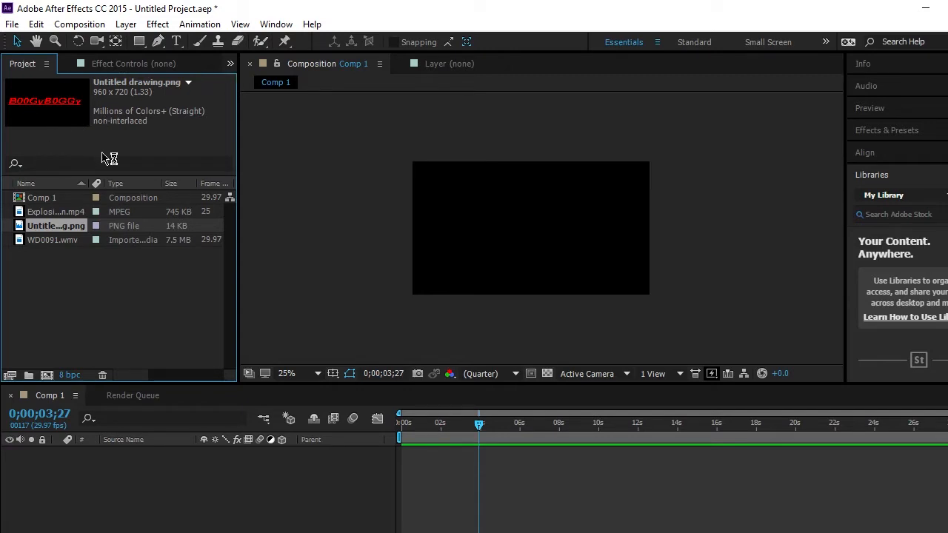
{"action": "left_click", "coordinate": [61, 213]}
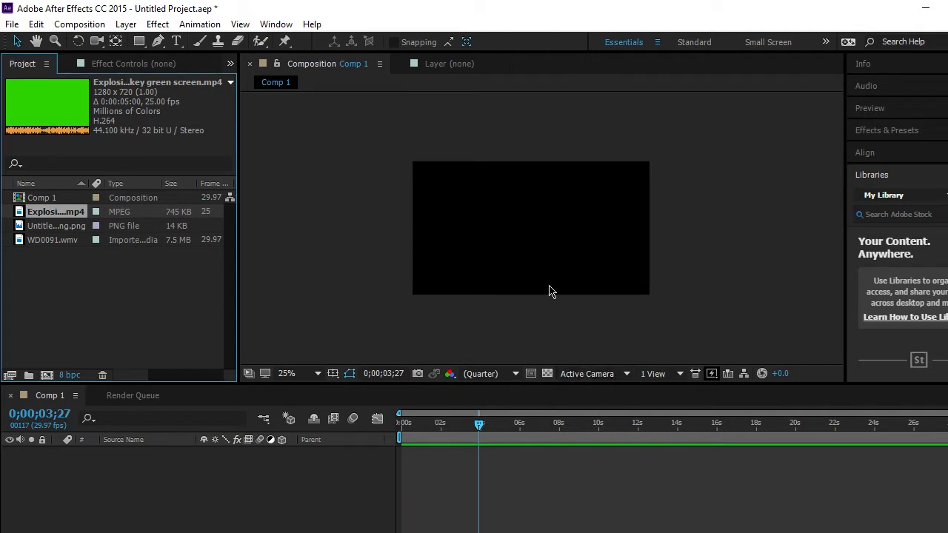
{"action": "left_click", "coordinate": [188, 308]}
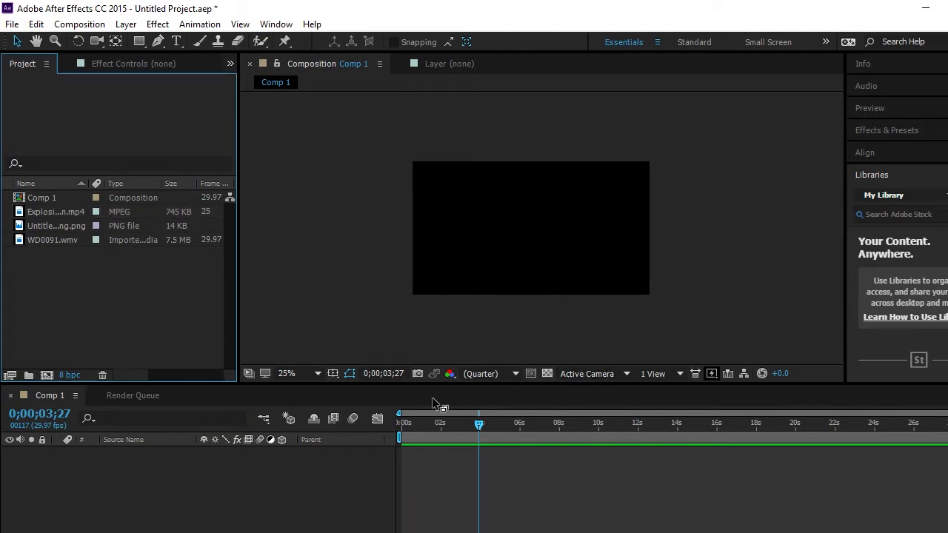
- Add WD0091.wmv to Comp 1, centred at 0;00;00;00, and set its scale to 149% to fill the frame
{"action": "left_click_drag", "start_coordinate": [480, 426], "coordinate": [254, 461]}
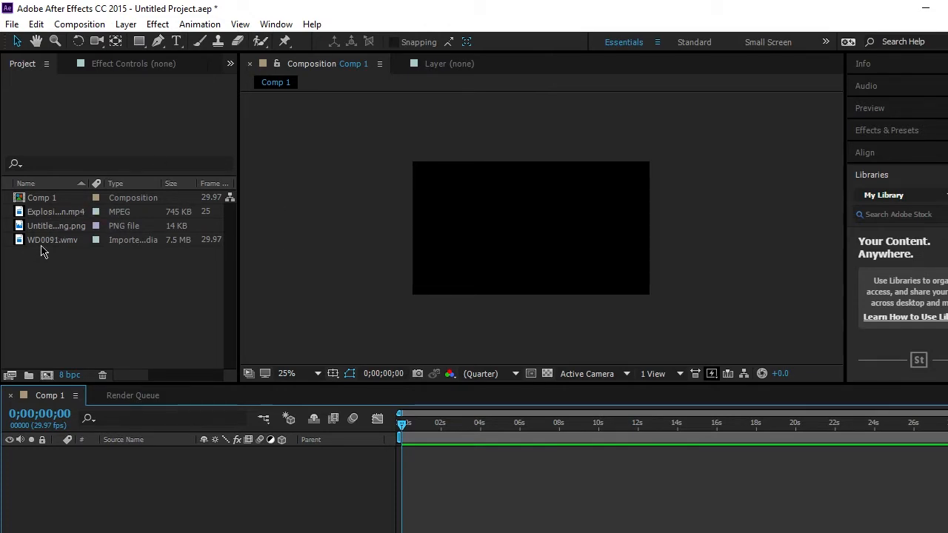
{"action": "left_click_drag", "start_coordinate": [51, 244], "coordinate": [535, 231]}
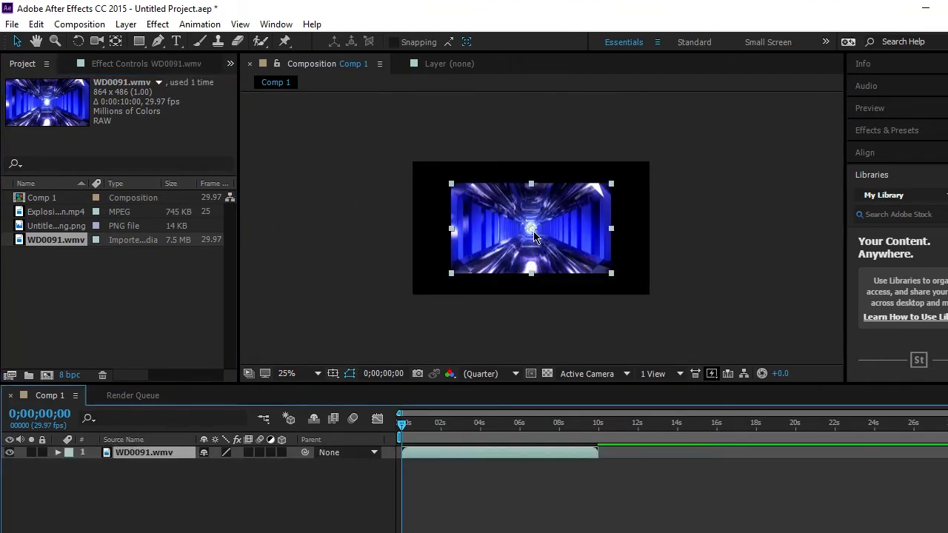
{"action": "left_click", "coordinate": [58, 452]}
{"action": "left_click", "coordinate": [71, 465]}
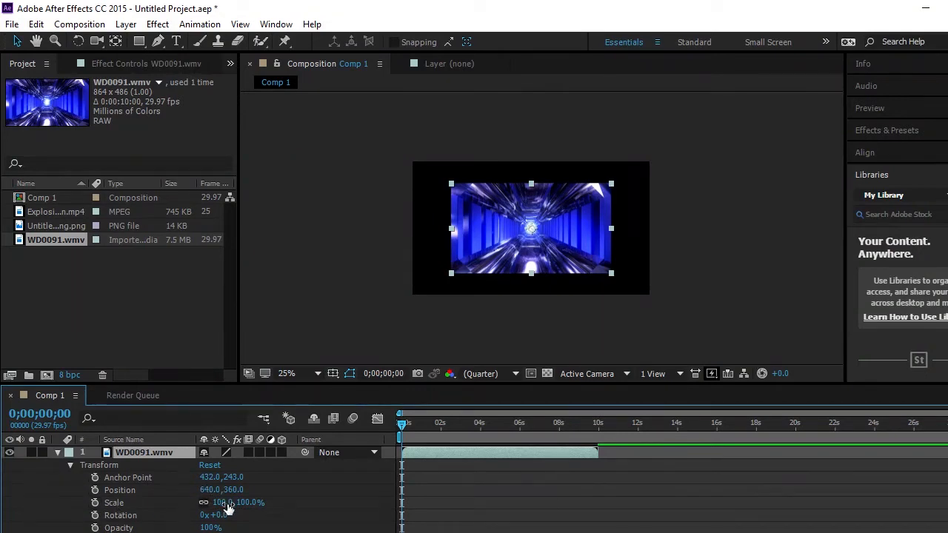
{"action": "left_click_drag", "start_coordinate": [224, 503], "coordinate": [263, 502]}
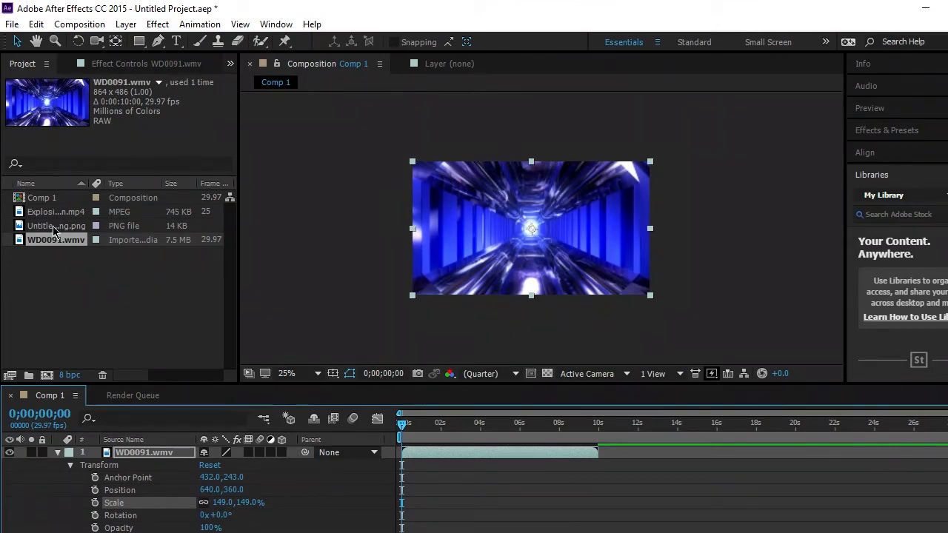
{"action": "left_click", "coordinate": [58, 453]}
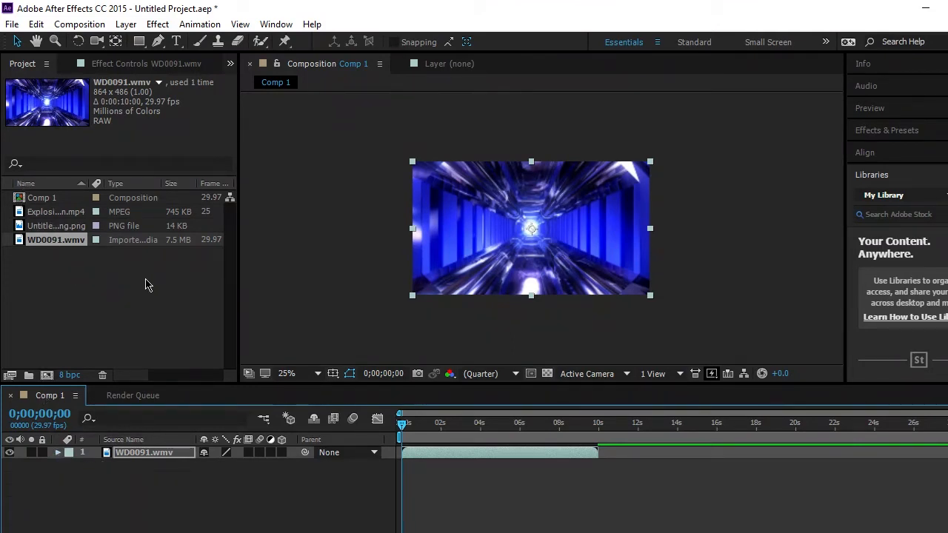
{"action": "left_click", "coordinate": [46, 226]}
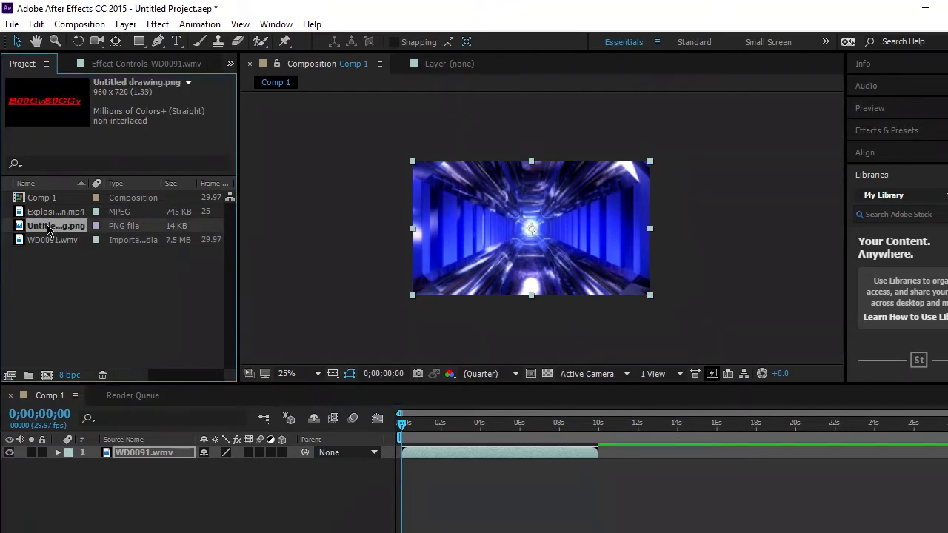
{"action": "left_click", "coordinate": [46, 214]}
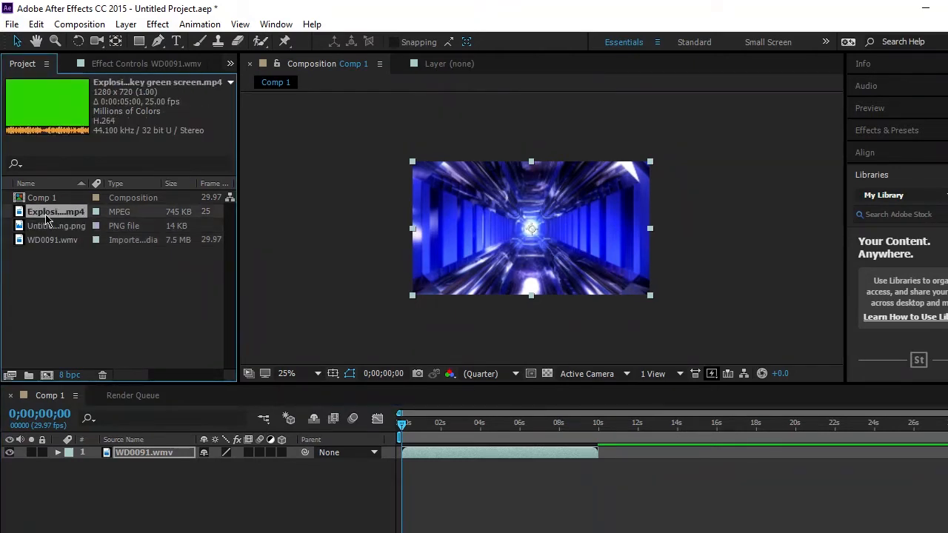
{"action": "left_click_drag", "start_coordinate": [45, 217], "coordinate": [534, 228]}
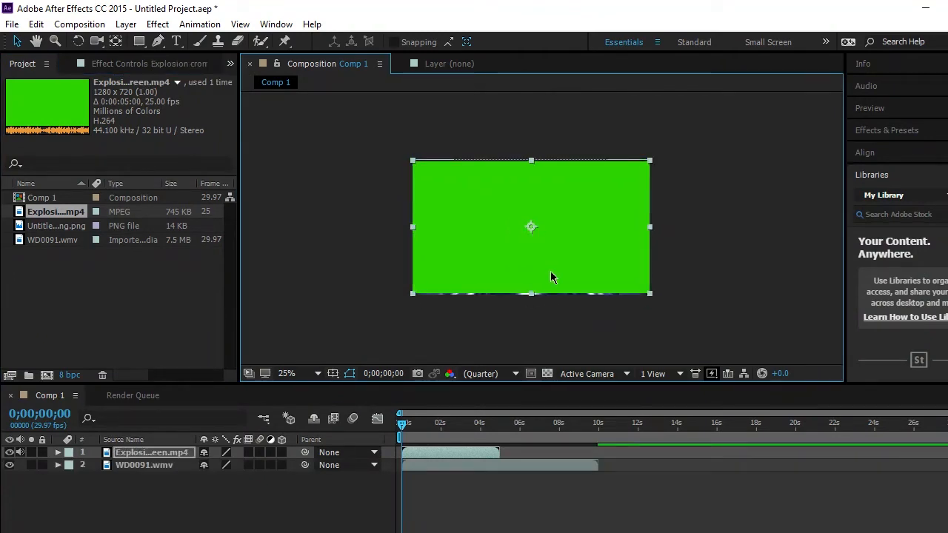
{"action": "key", "text": "Delete"}
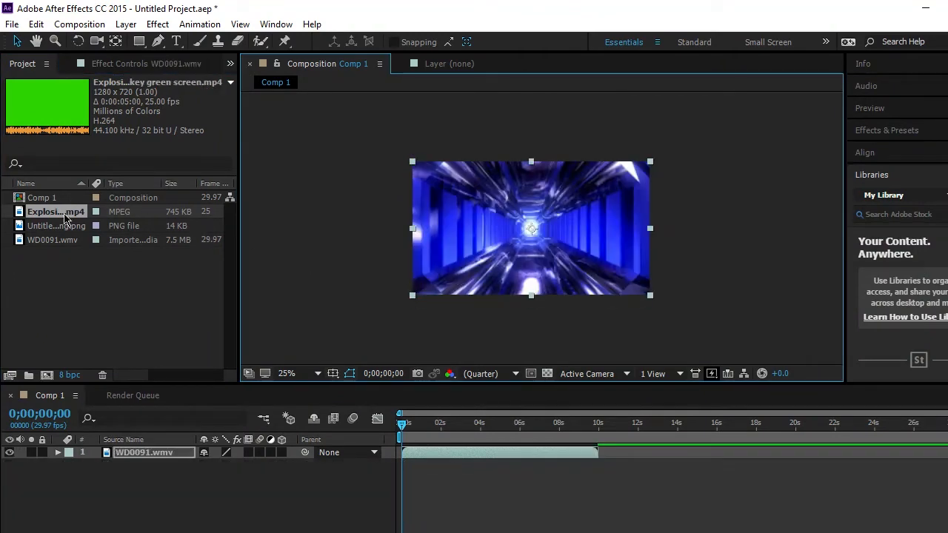
- Place the explosion green screen clip centred above WD0091.wmv and shift the layer to start slightly after 1 second
{"action": "left_click_drag", "start_coordinate": [64, 215], "coordinate": [531, 231]}
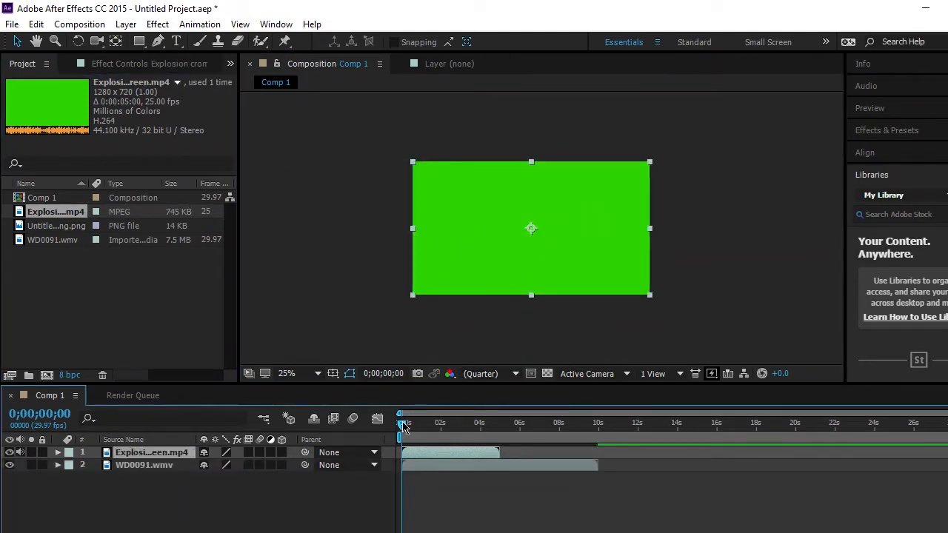
{"action": "mouse_move", "coordinate": [402, 424]}
{"action": "left_mouse_down"}
{"action": "mouse_move", "coordinate": [489, 413]}
{"action": "mouse_move", "coordinate": [391, 425]}
{"action": "left_mouse_up"}
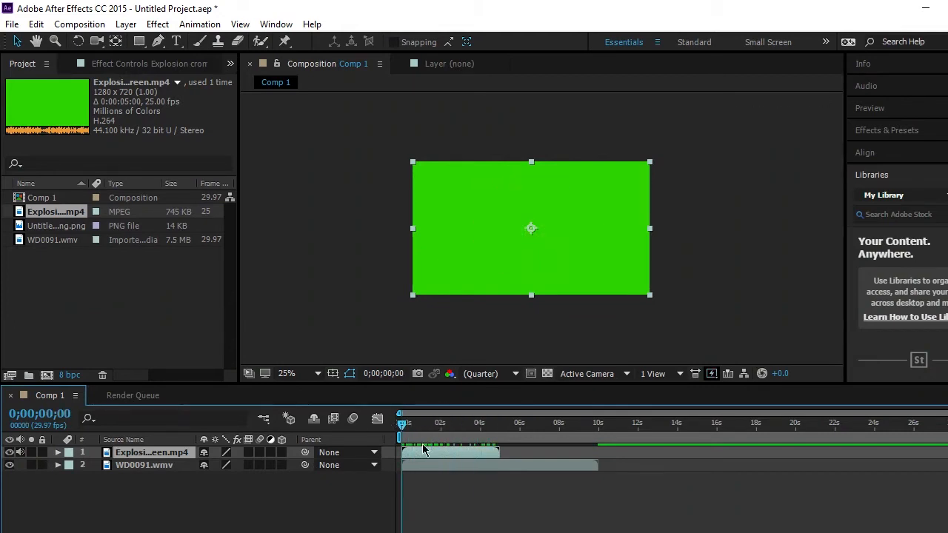
{"action": "left_click_drag", "start_coordinate": [432, 452], "coordinate": [457, 454]}
{"action": "mouse_move", "coordinate": [425, 424]}
{"action": "left_mouse_down"}
{"action": "mouse_move", "coordinate": [484, 419]}
{"action": "mouse_move", "coordinate": [413, 423]}
{"action": "left_mouse_up"}
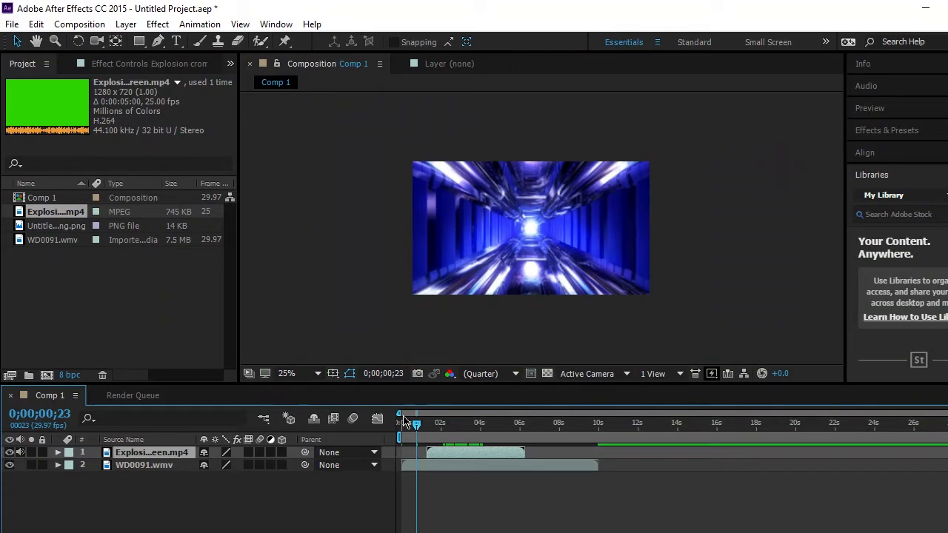
- Apply Keylight (1.2) to the explosion layer and sample its green background as the Screen Colour at 0;00;01;25
{"action": "left_click_drag", "start_coordinate": [418, 425], "coordinate": [438, 427]}
{"action": "right_click", "coordinate": [486, 226]}
{"action": "left_click", "coordinate": [434, 312]}
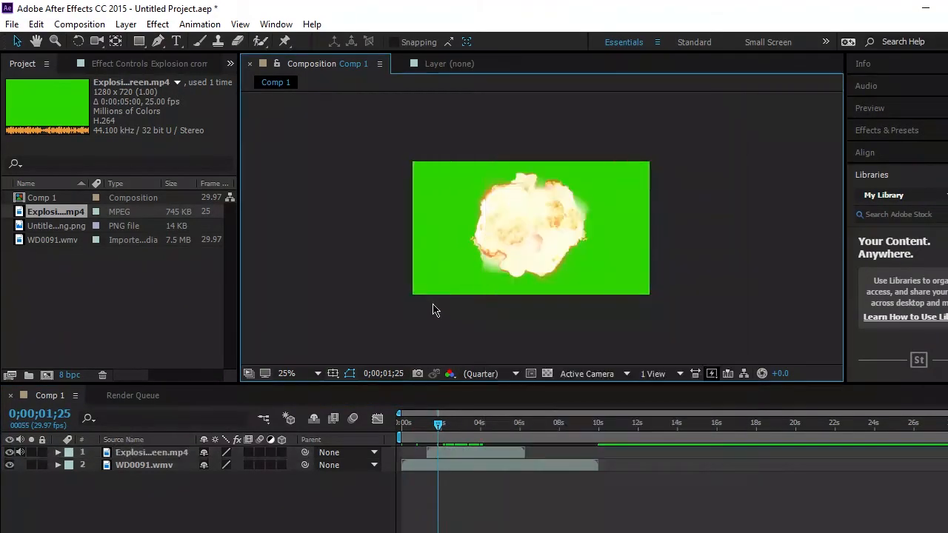
{"action": "right_click", "coordinate": [489, 452]}
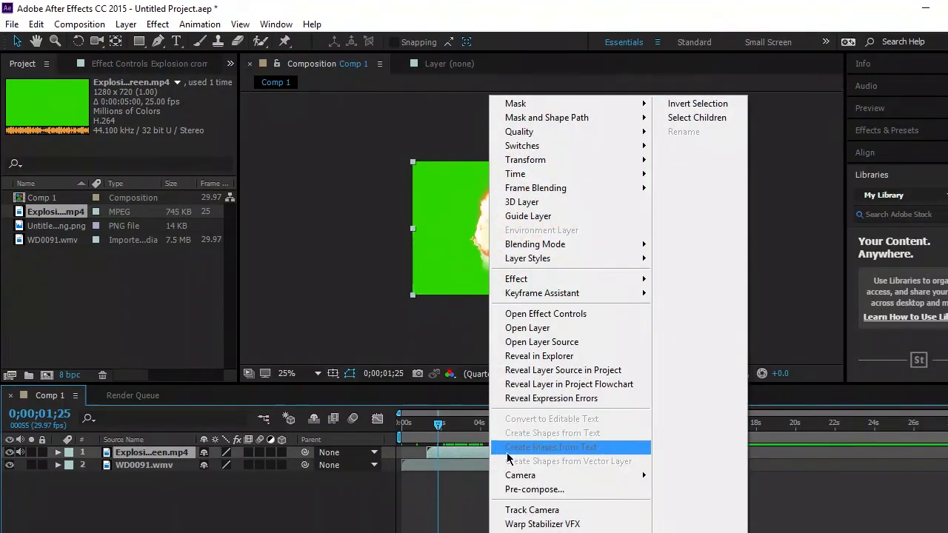
{"action": "mouse_move", "coordinate": [519, 279]}
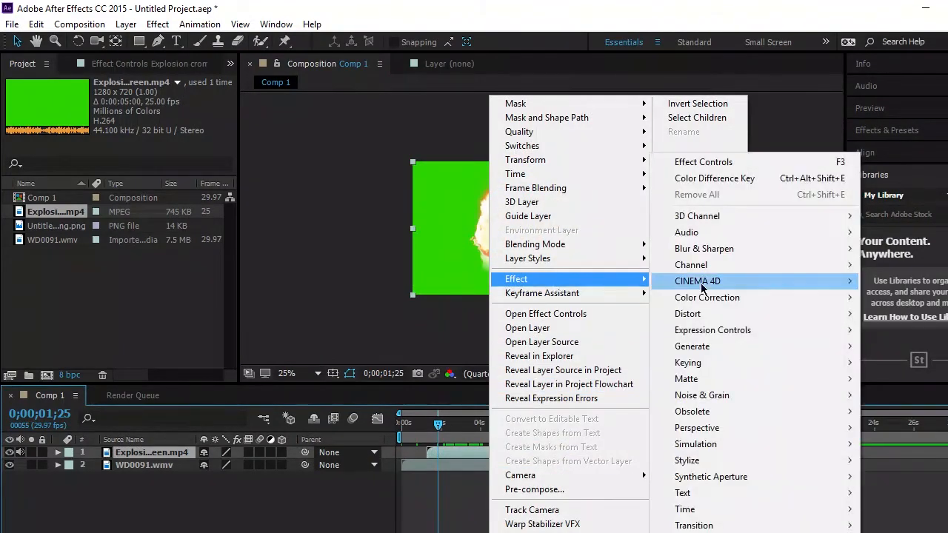
{"action": "mouse_move", "coordinate": [682, 365]}
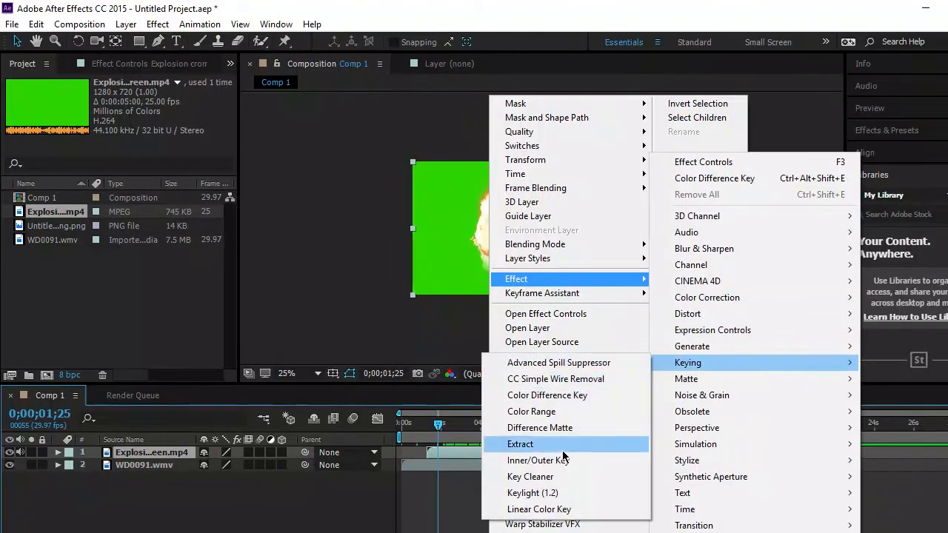
{"action": "left_click", "coordinate": [565, 493]}
{"action": "left_click", "coordinate": [158, 188]}
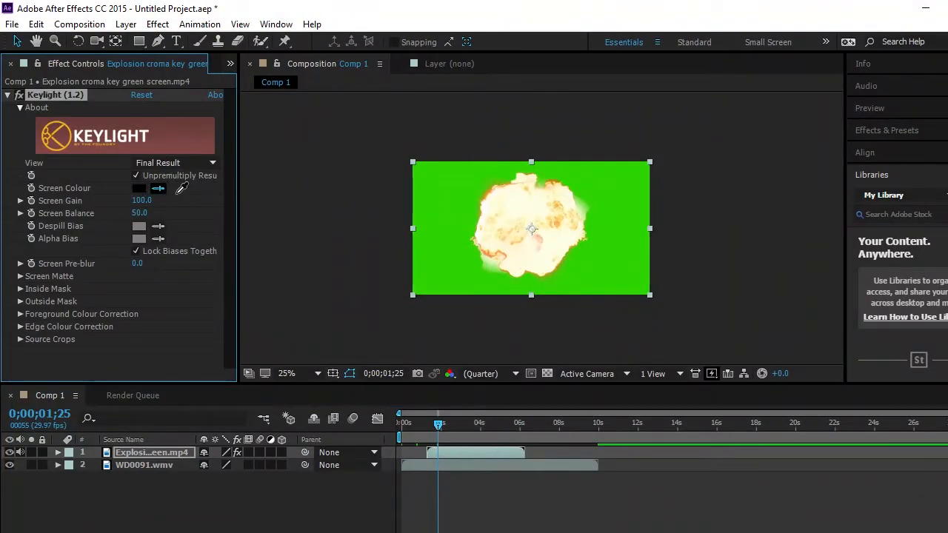
{"action": "left_click", "coordinate": [440, 178]}
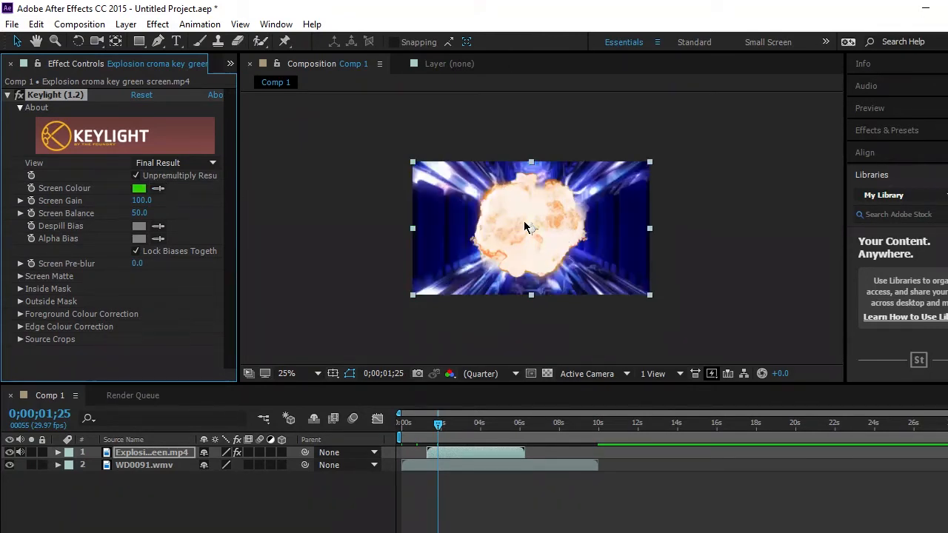
- Examine the edges of the keyed explosion up close to judge the quality of the key
{"action": "scroll", "coordinate": [592, 291], "scroll_direction": "up", "scroll_amount": 3}
{"action": "key", "text": "space"}
{"action": "left_click_drag", "start_coordinate": [645, 300], "coordinate": [553, 195]}
{"action": "scroll", "coordinate": [582, 208], "scroll_direction": "up", "scroll_amount": 6}
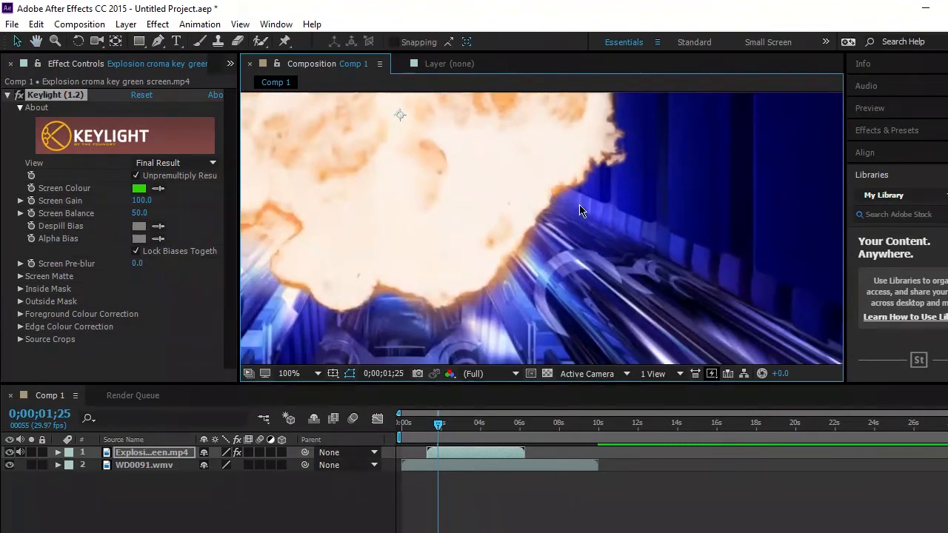
{"action": "key", "text": "space"}
{"action": "left_click_drag", "start_coordinate": [488, 203], "coordinate": [452, 310]}
{"action": "key", "text": "space"}
{"action": "left_click_drag", "start_coordinate": [578, 185], "coordinate": [515, 319]}
{"action": "key", "text": "space"}
{"action": "key", "text": "space"}
{"action": "key", "text": "space"}
{"action": "left_click_drag", "start_coordinate": [670, 135], "coordinate": [430, 238]}
{"action": "key", "text": "space"}
{"action": "left_click_drag", "start_coordinate": [609, 138], "coordinate": [589, 192]}
{"action": "scroll", "coordinate": [561, 219], "scroll_direction": "down", "scroll_amount": 10}
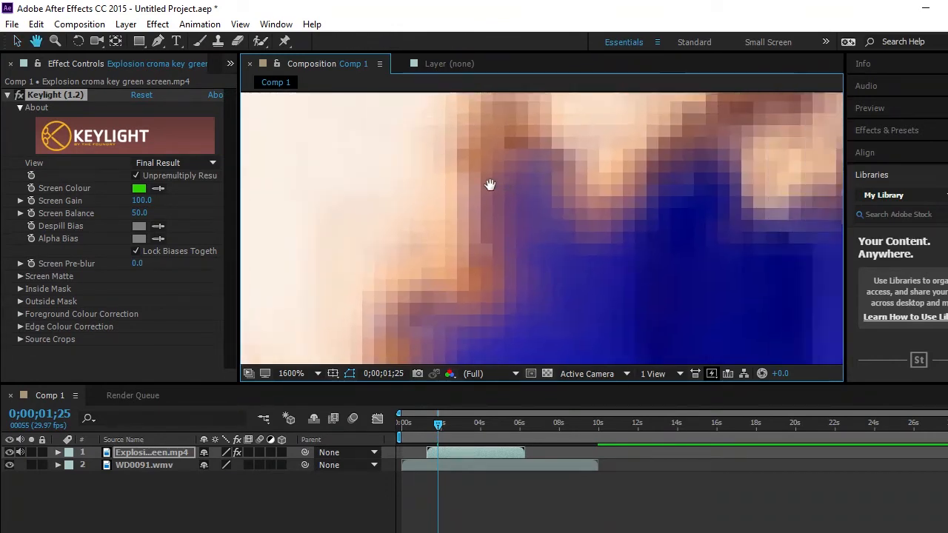
{"action": "scroll", "coordinate": [644, 187], "scroll_direction": "down", "scroll_amount": 2}
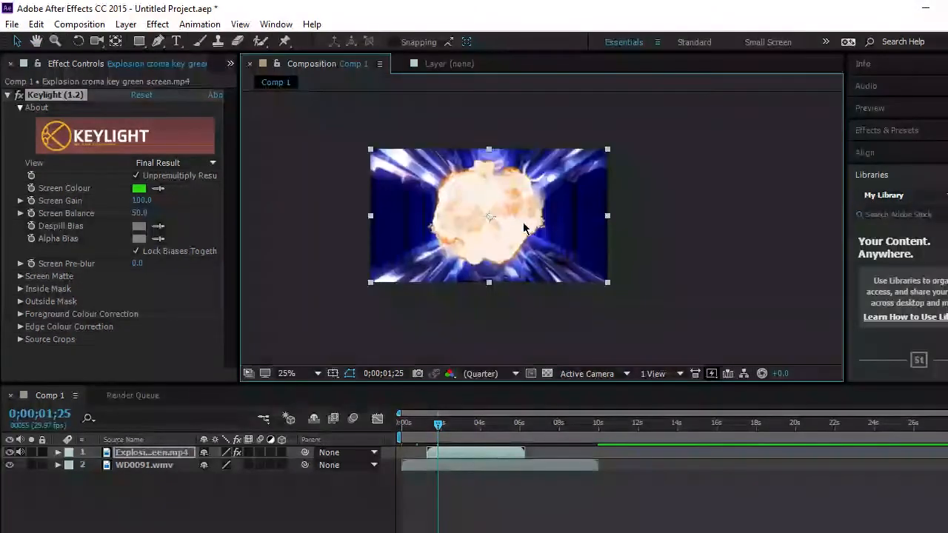
{"action": "left_click_drag", "start_coordinate": [525, 227], "coordinate": [603, 220]}
{"action": "scroll", "coordinate": [622, 197], "scroll_direction": "up", "scroll_amount": 2}
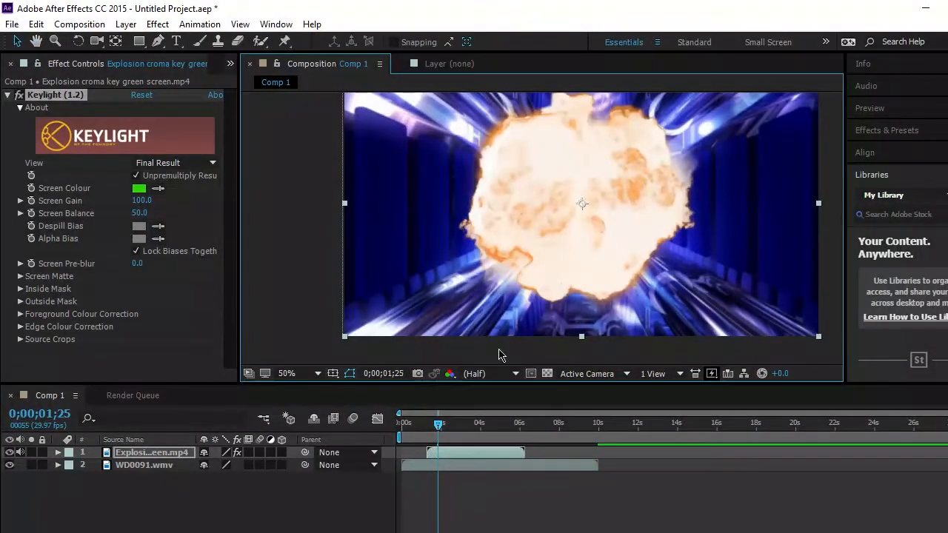
- Scrub to 0;00;05;00, back to the start and on to 0;00;01;11 to check the keyed explosion over time
{"action": "left_click_drag", "start_coordinate": [439, 423], "coordinate": [500, 426]}
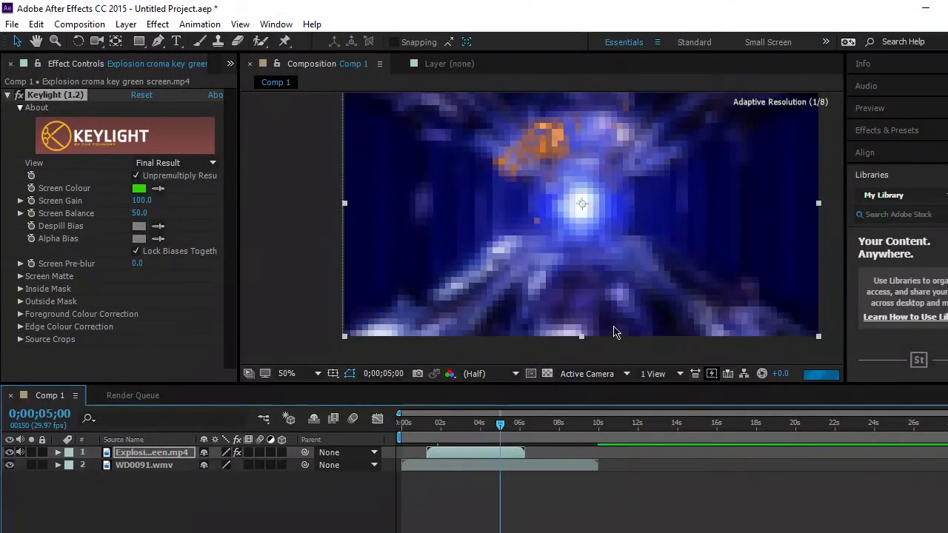
{"action": "scroll", "coordinate": [617, 319], "scroll_direction": "down", "scroll_amount": 1}
{"action": "left_click_drag", "start_coordinate": [622, 296], "coordinate": [607, 319]}
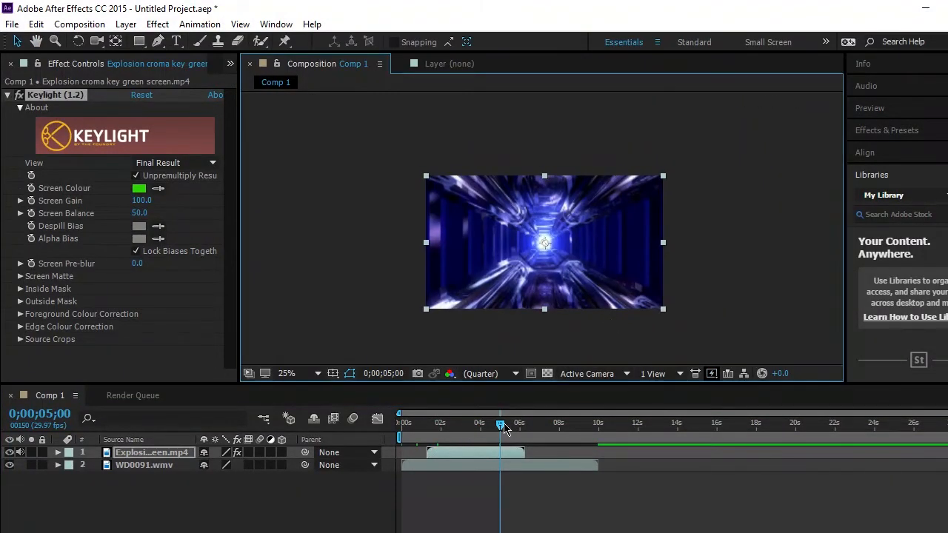
{"action": "left_click_drag", "start_coordinate": [501, 426], "coordinate": [397, 413]}
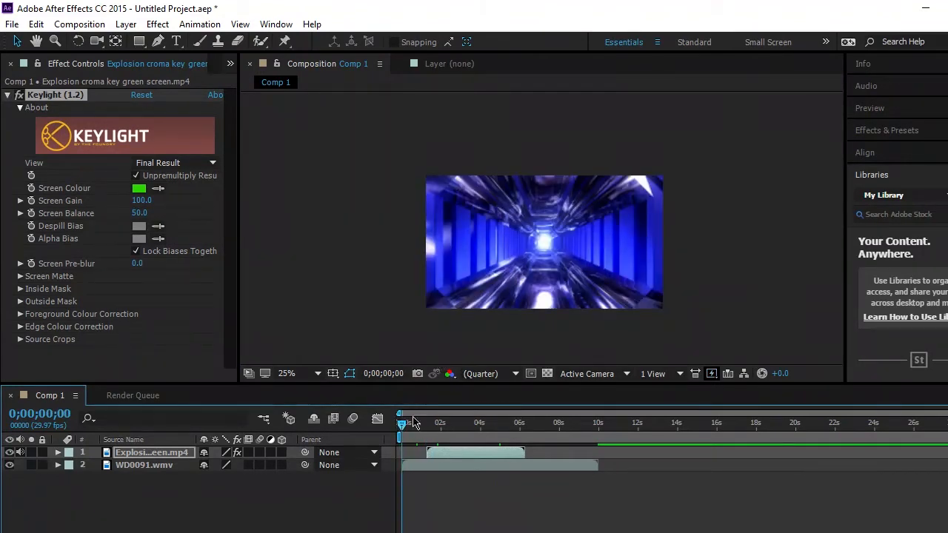
{"action": "left_click_drag", "start_coordinate": [404, 427], "coordinate": [427, 427]}
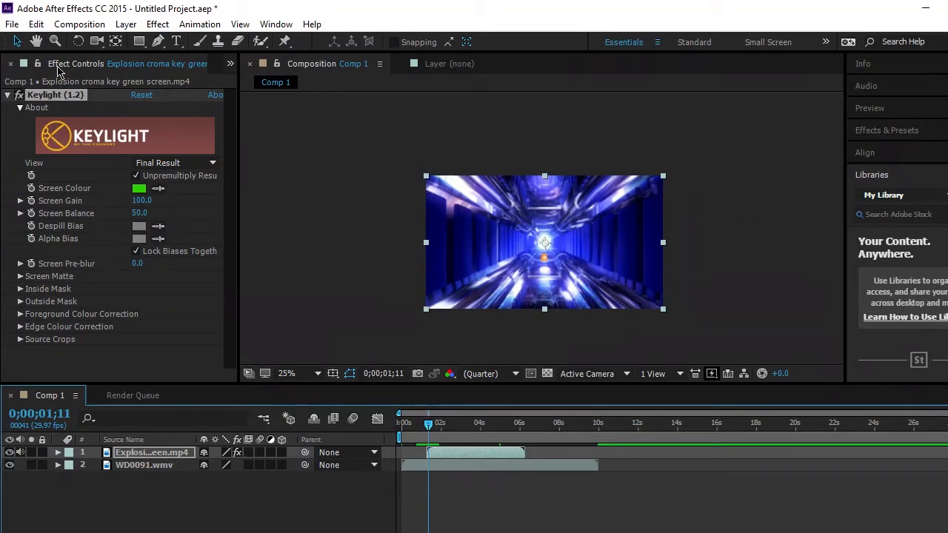
- Show the project files again and reposition the explosion layer to start at about 0;00;01;03
{"action": "left_click", "coordinate": [231, 64]}
{"action": "left_click", "coordinate": [252, 82]}
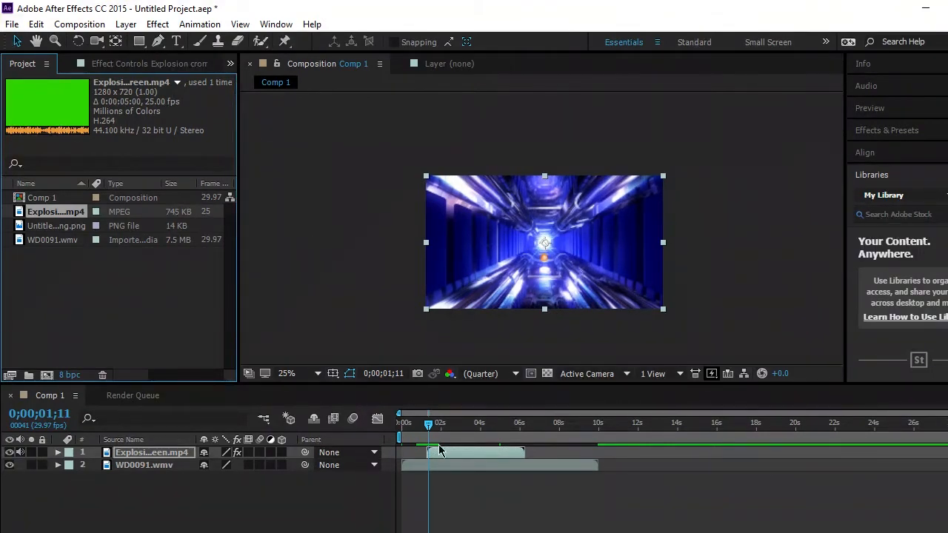
{"action": "left_click_drag", "start_coordinate": [440, 450], "coordinate": [508, 452]}
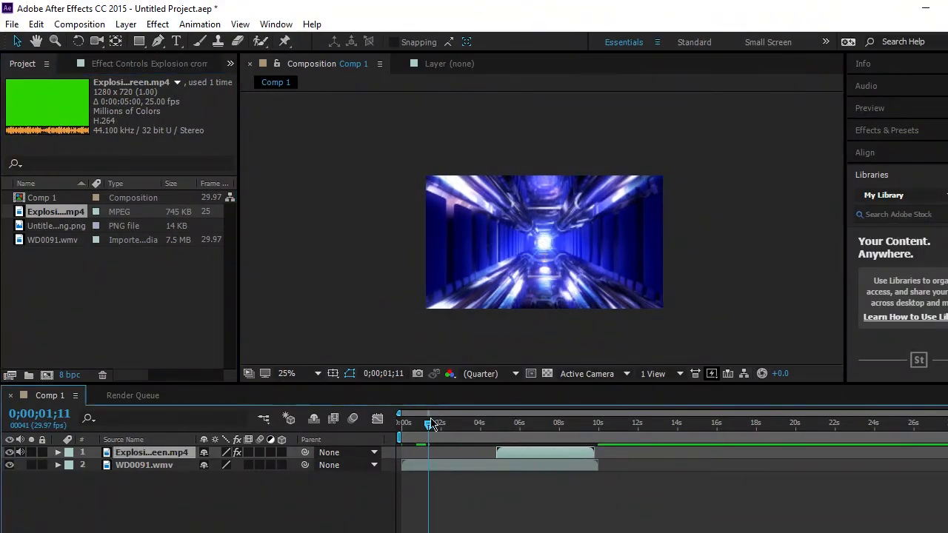
{"action": "mouse_move", "coordinate": [429, 425]}
{"action": "left_mouse_down"}
{"action": "mouse_move", "coordinate": [516, 427]}
{"action": "mouse_move", "coordinate": [413, 426]}
{"action": "mouse_move", "coordinate": [519, 422]}
{"action": "mouse_move", "coordinate": [430, 424]}
{"action": "left_mouse_up"}
{"action": "left_click_drag", "start_coordinate": [521, 454], "coordinate": [428, 426]}
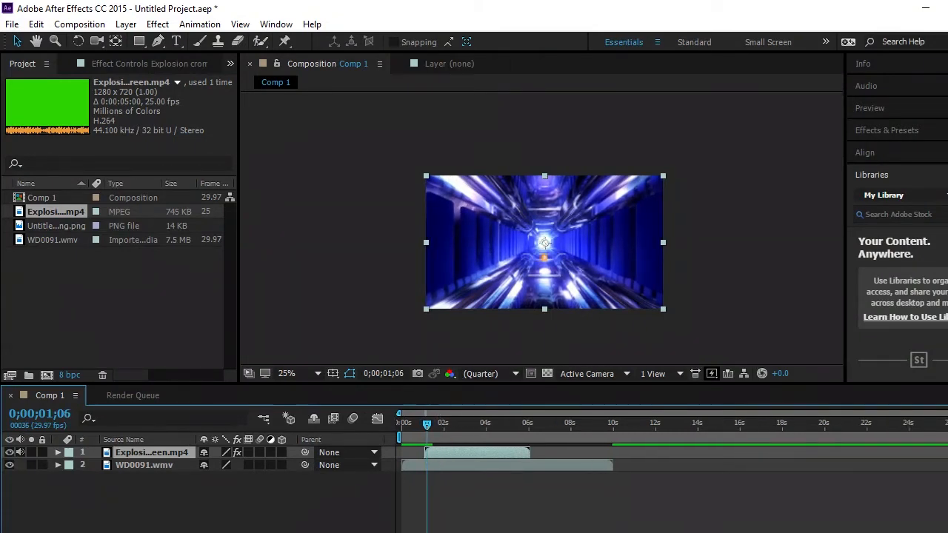
{"action": "key", "text": "semicolon"}
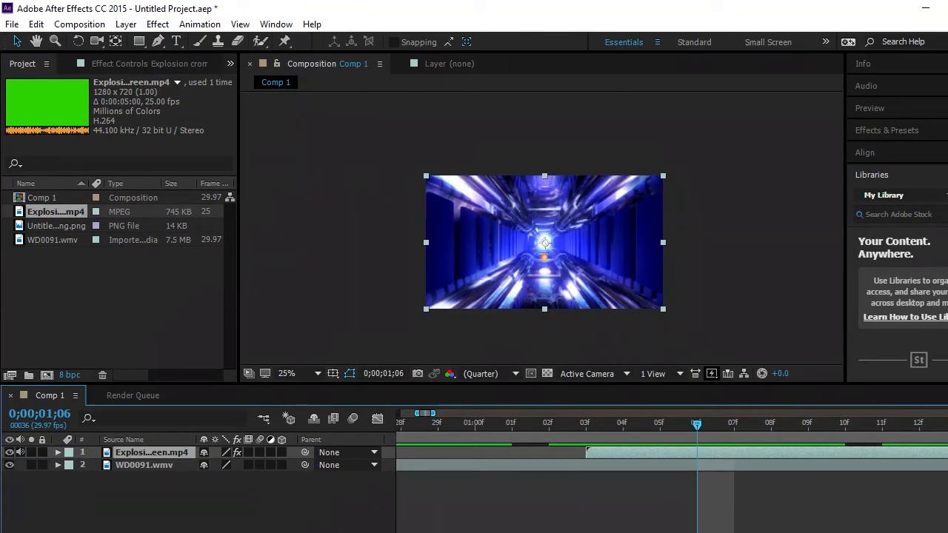
{"action": "key", "text": "minus"}
{"action": "key", "text": "minus"}
{"action": "key", "text": "minus"}
{"action": "key", "text": "minus"}
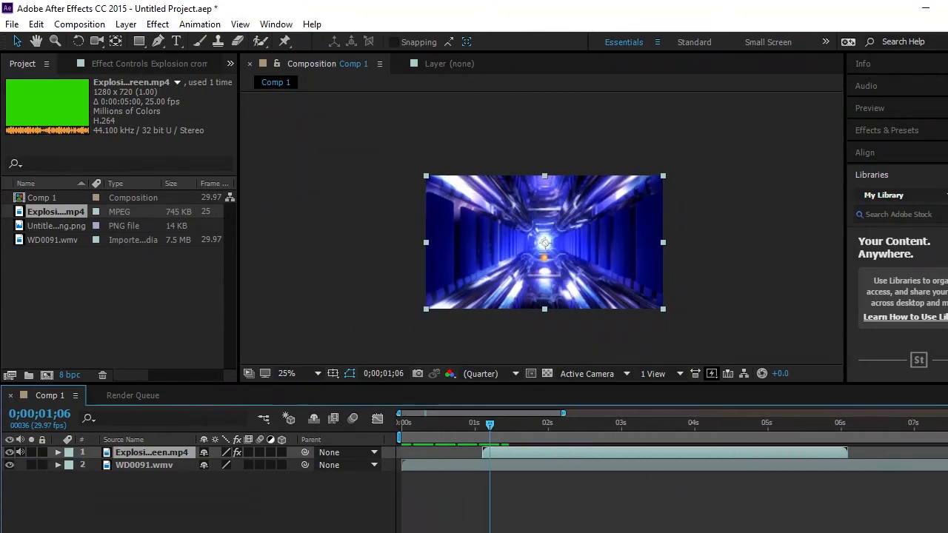
- Compare the frames at 0;00;01;05 and 0;00;01;06 to find where the explosion first appears, ending at 0;00;01;06
{"action": "key", "text": "minus"}
{"action": "key", "text": "equal"}
{"action": "key", "text": "equal"}
{"action": "key", "text": "equal"}
{"action": "key", "text": "equal"}
{"action": "key", "text": "equal"}
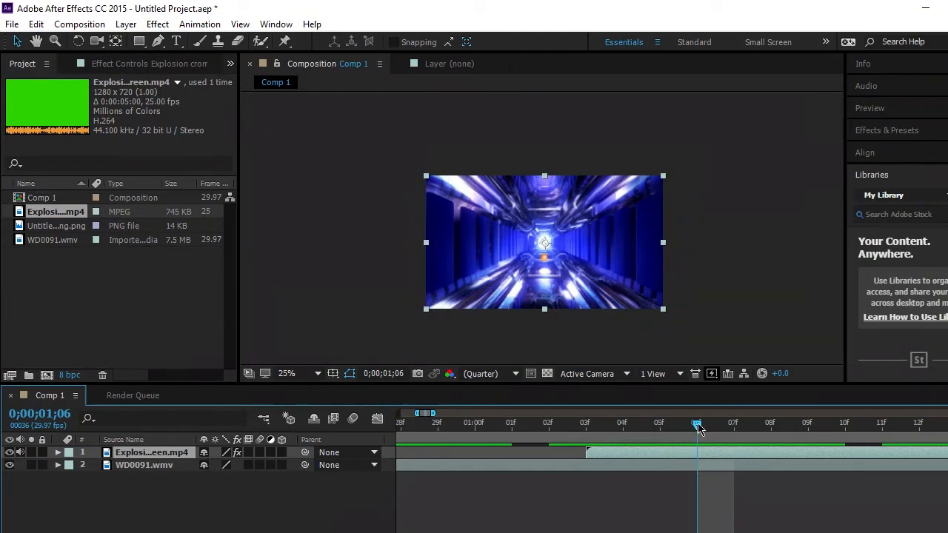
{"action": "left_click_drag", "start_coordinate": [679, 430], "coordinate": [599, 430]}
{"action": "left_click", "coordinate": [664, 427]}
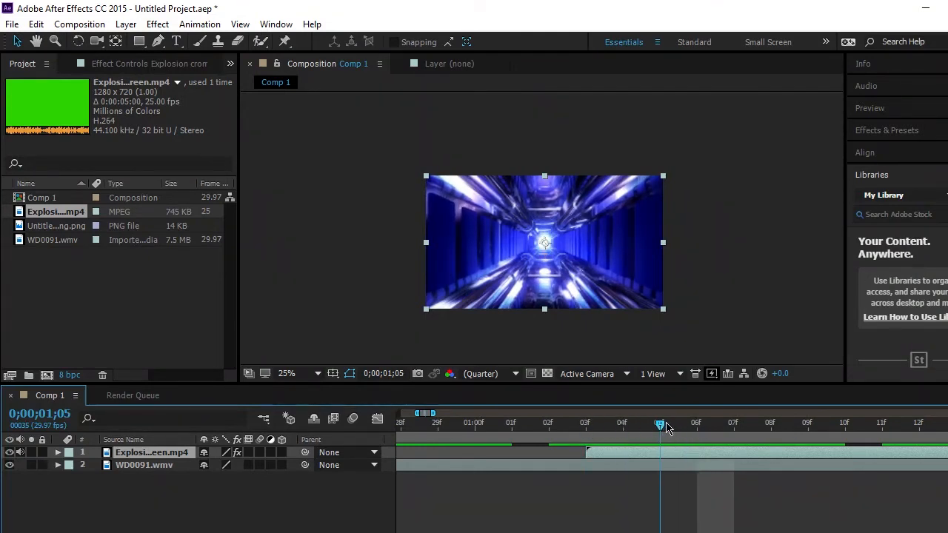
{"action": "left_click", "coordinate": [686, 427]}
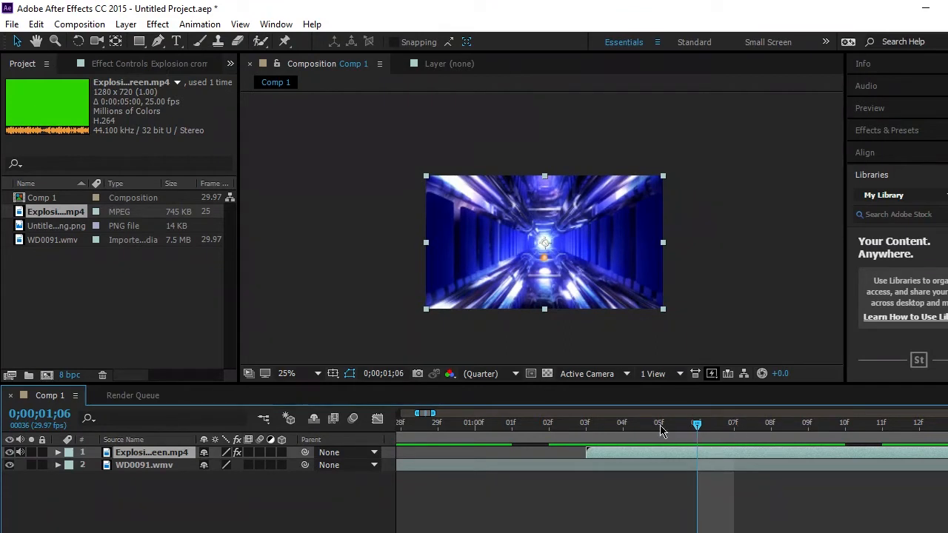
- Add the logo image Untitled drawing.png to Comp 1 as the top layer, centred in the frame
{"action": "right_click", "coordinate": [609, 502]}
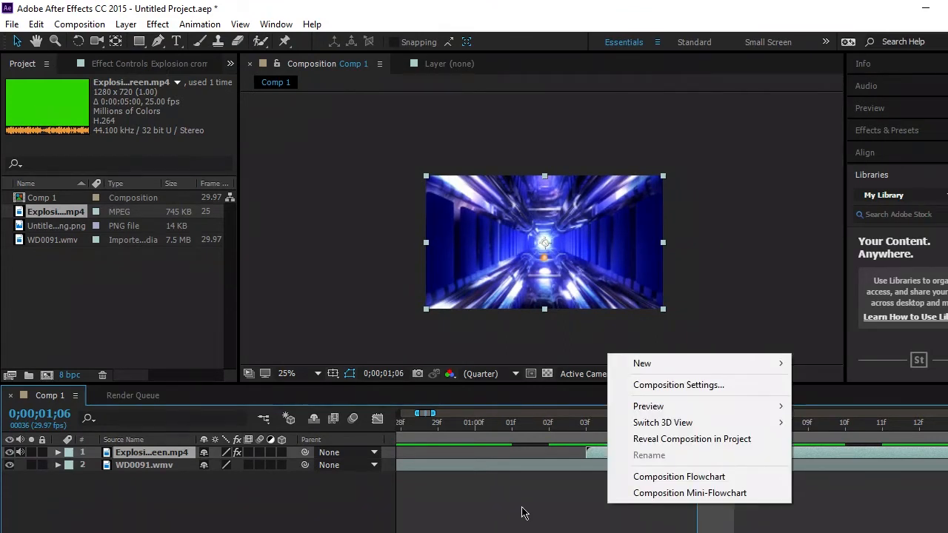
{"action": "left_click", "coordinate": [606, 521]}
{"action": "left_click_drag", "start_coordinate": [471, 532], "coordinate": [414, 532]}
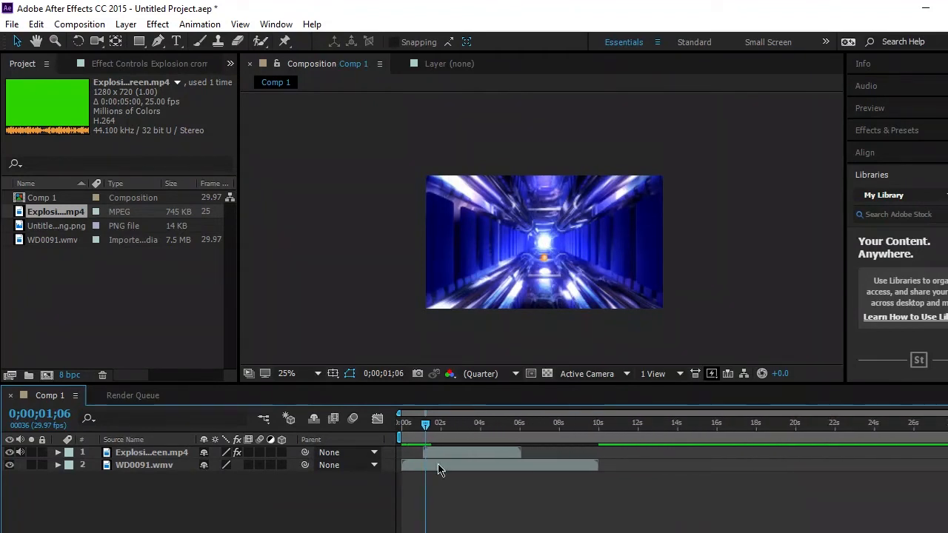
{"action": "left_click_drag", "start_coordinate": [52, 226], "coordinate": [547, 244]}
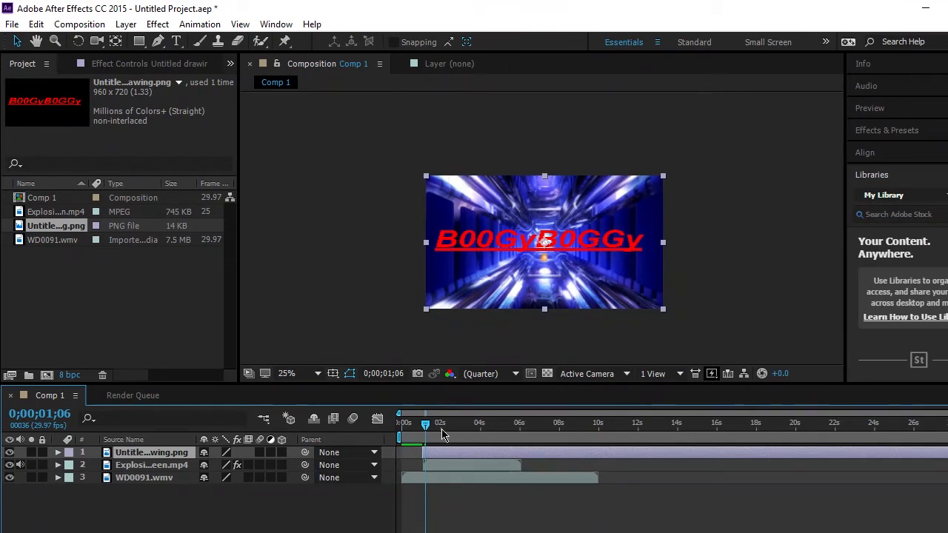
- Shift the logo layer in time so that it starts at 0;00;01;06
{"action": "mouse_move", "coordinate": [424, 425]}
{"action": "left_mouse_down"}
{"action": "mouse_move", "coordinate": [395, 428]}
{"action": "mouse_move", "coordinate": [459, 427]}
{"action": "mouse_move", "coordinate": [425, 428]}
{"action": "left_mouse_up"}
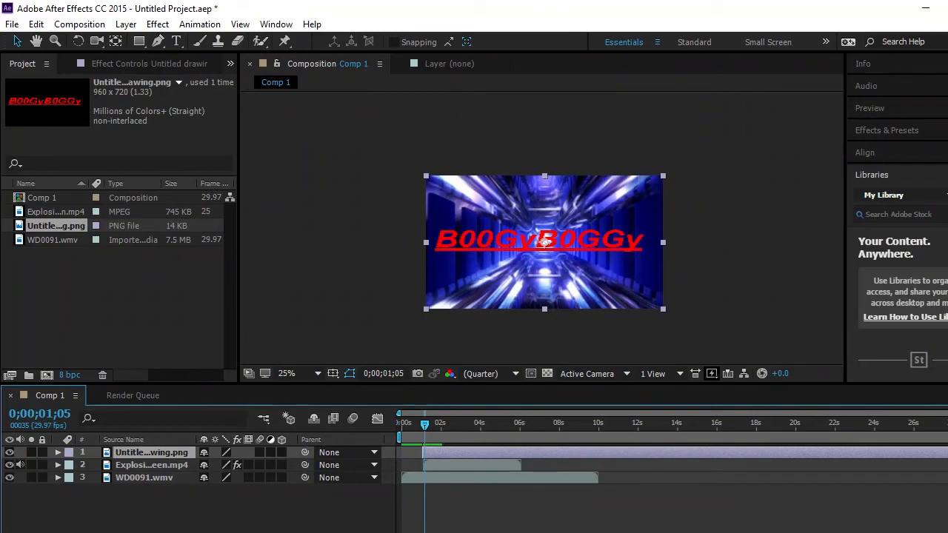
{"action": "key", "text": "semicolon"}
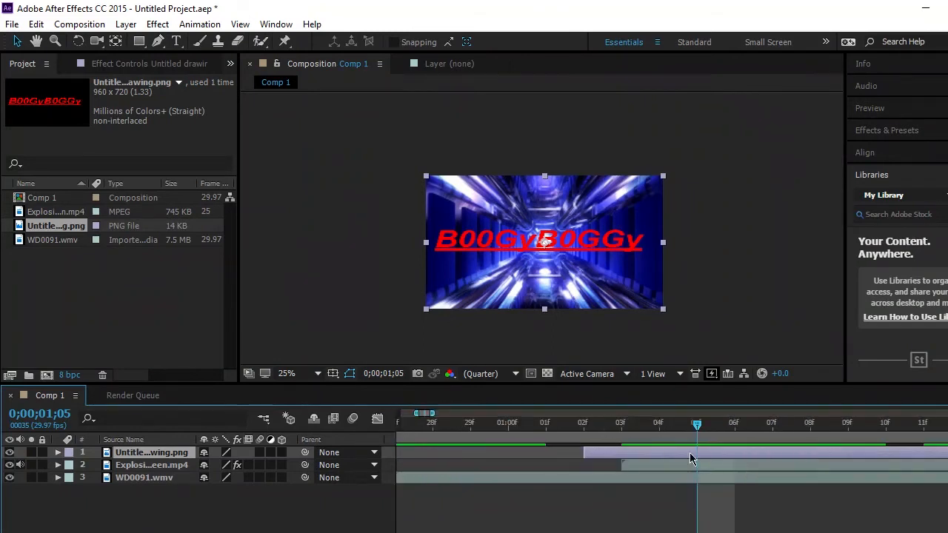
{"action": "left_click_drag", "start_coordinate": [689, 428], "coordinate": [733, 429]}
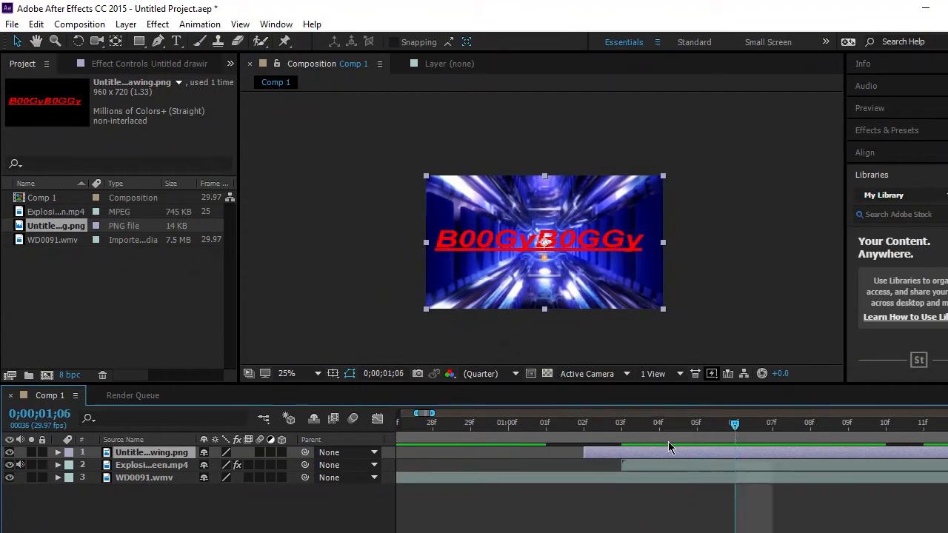
{"action": "left_click_drag", "start_coordinate": [668, 452], "coordinate": [801, 452]}
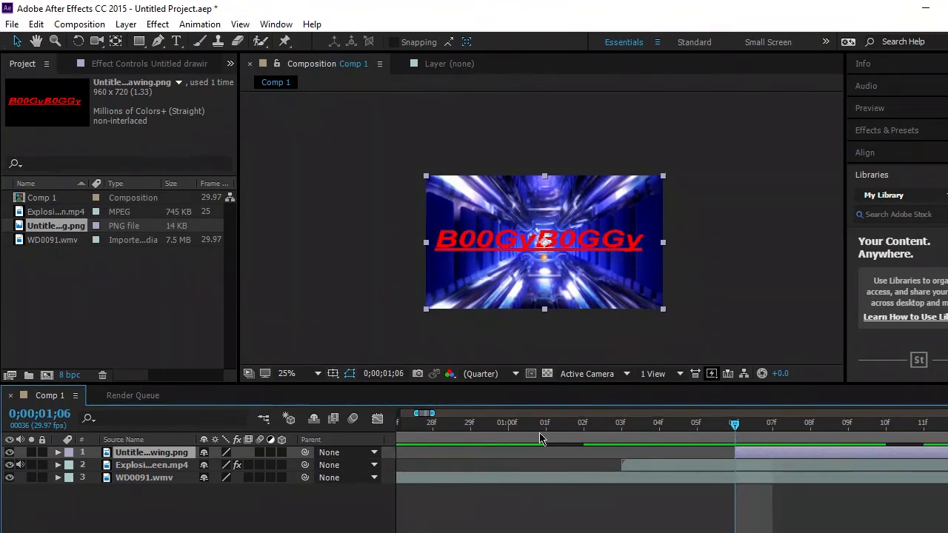
- Set the logo layer's Scale to 0% and create a Scale keyframe at 0;00;01;06
{"action": "left_click", "coordinate": [58, 453]}
{"action": "left_click", "coordinate": [71, 466]}
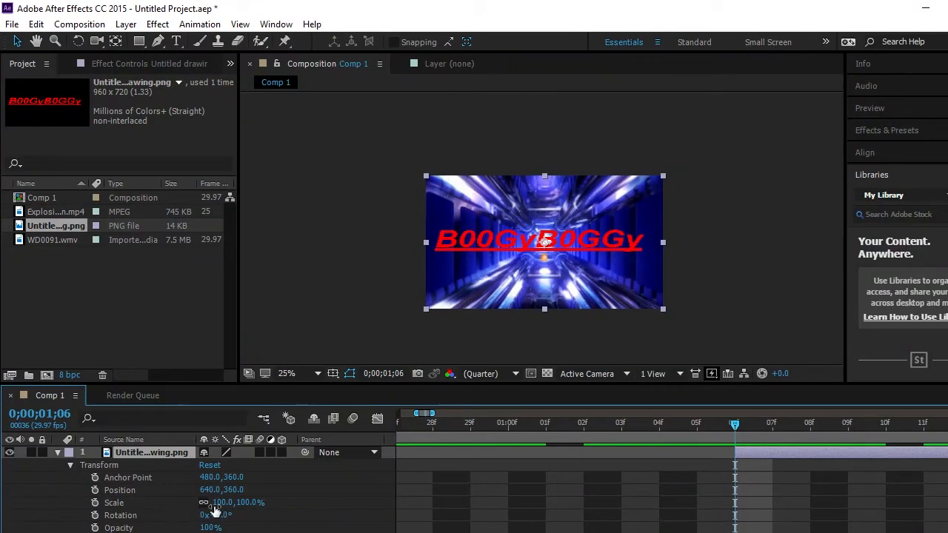
{"action": "left_click_drag", "start_coordinate": [249, 505], "coordinate": [206, 514]}
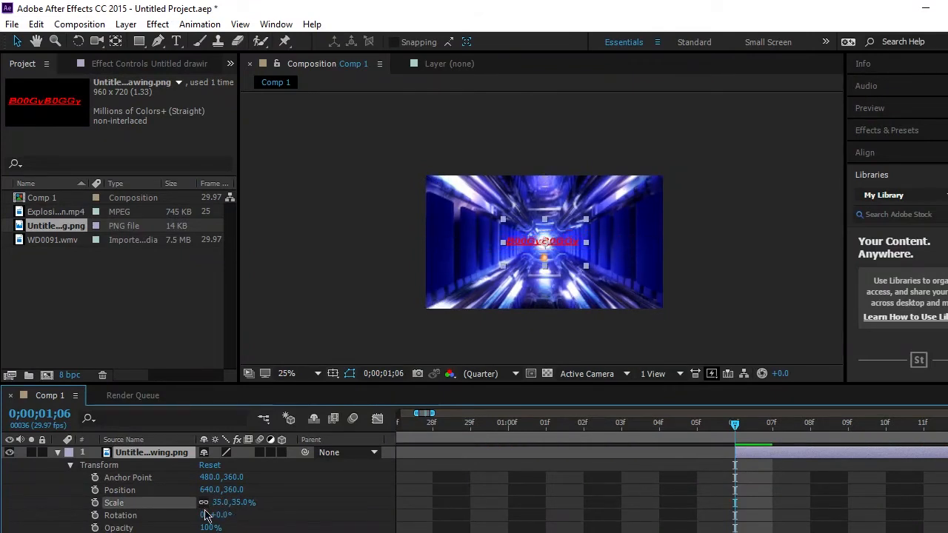
{"action": "left_click", "coordinate": [221, 503]}
{"action": "left_click", "coordinate": [221, 503]}
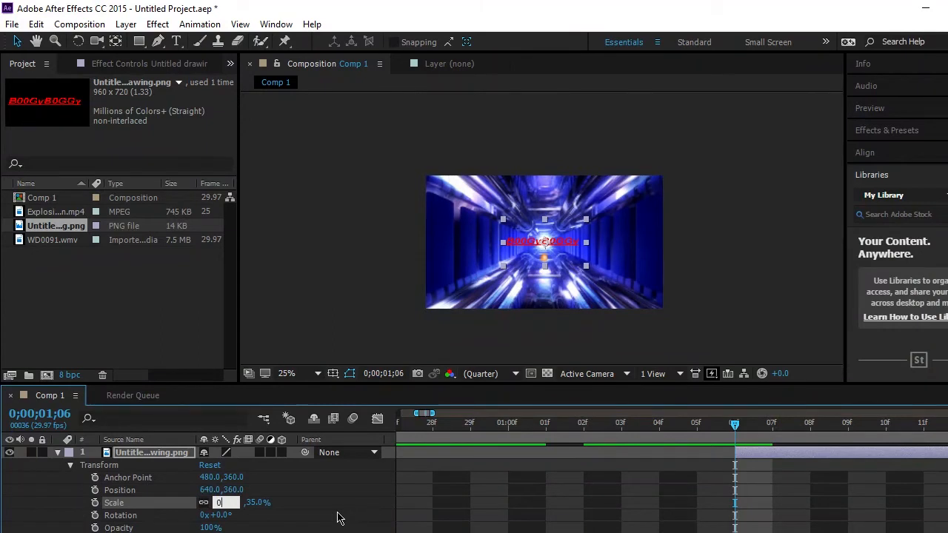
{"action": "key", "text": "Return"}
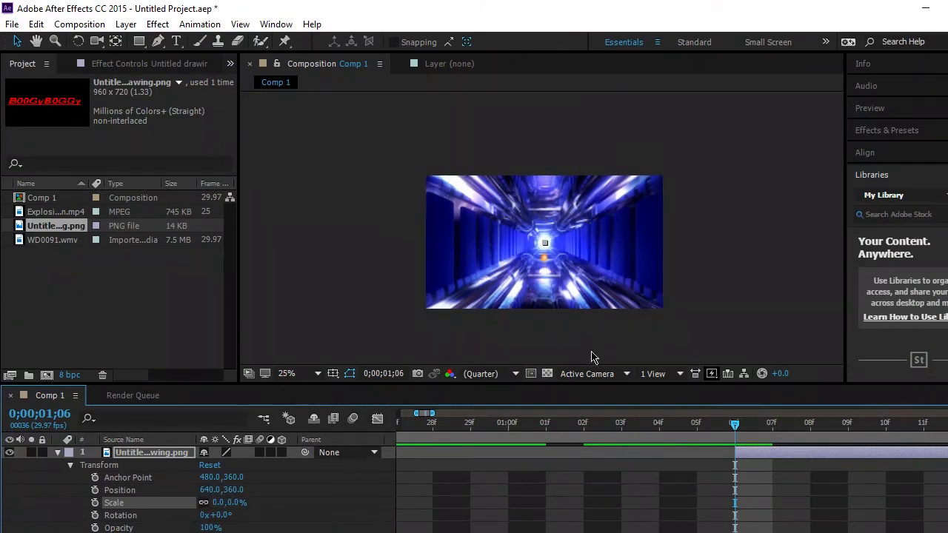
{"action": "left_click", "coordinate": [96, 503]}
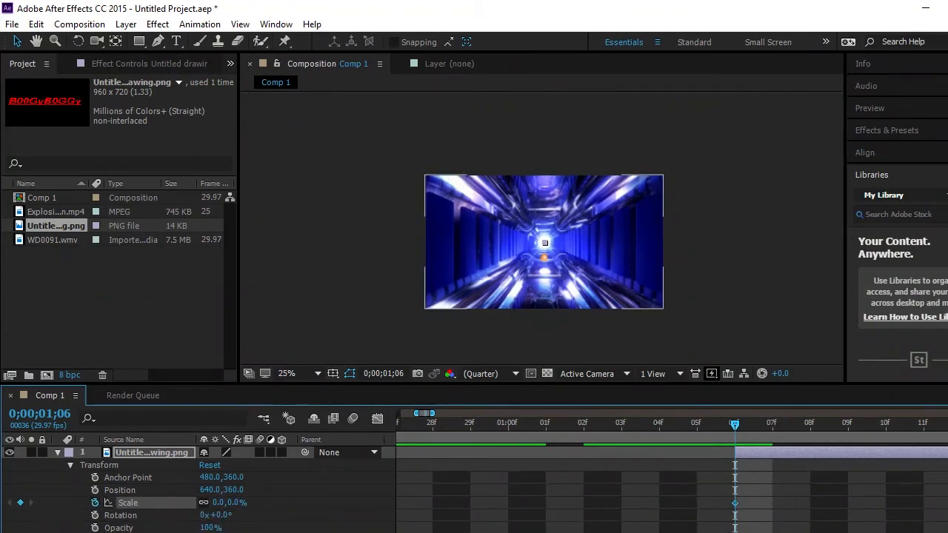
- Add a second Scale keyframe of 102% to the logo layer at 0;00;01;17
{"action": "left_click_drag", "start_coordinate": [485, 532], "coordinate": [438, 532]}
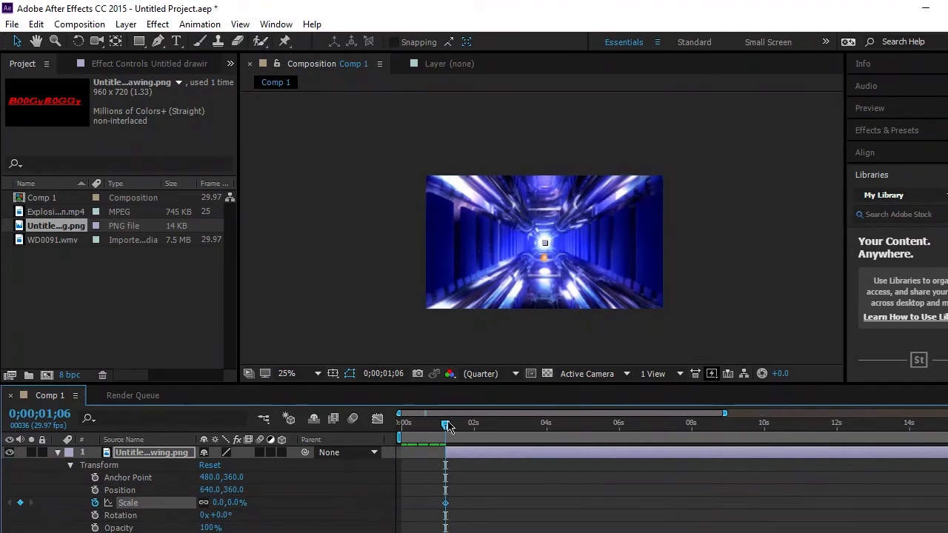
{"action": "left_click_drag", "start_coordinate": [447, 426], "coordinate": [461, 425]}
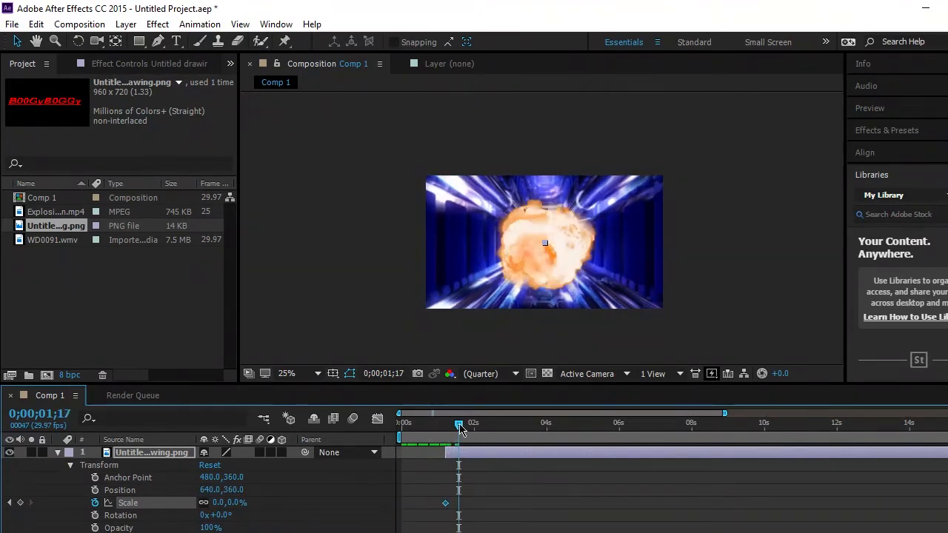
{"action": "left_click_drag", "start_coordinate": [221, 504], "coordinate": [297, 502]}
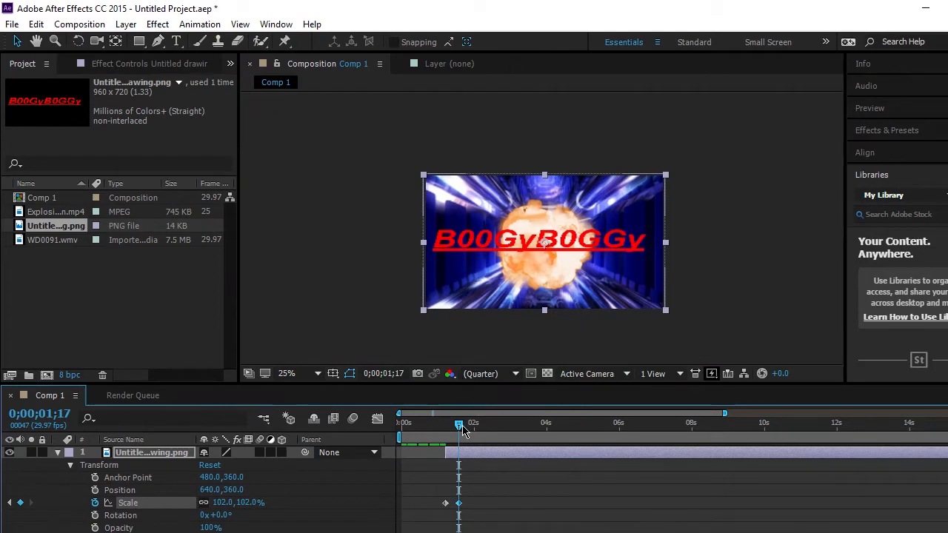
- Play back the composition from the start to check the explosion and logo animation
{"action": "left_click_drag", "start_coordinate": [725, 413], "coordinate": [947, 414]}
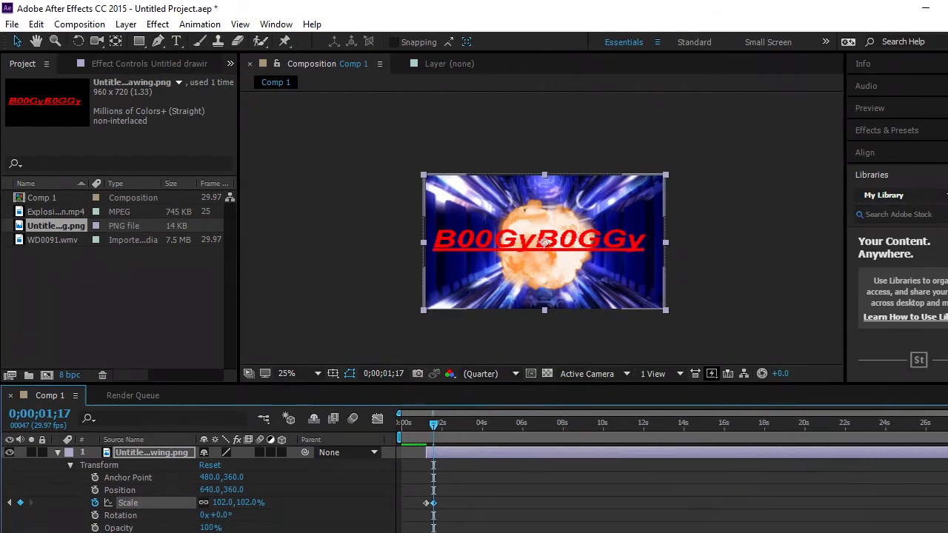
{"action": "left_click_drag", "start_coordinate": [433, 433], "coordinate": [401, 434]}
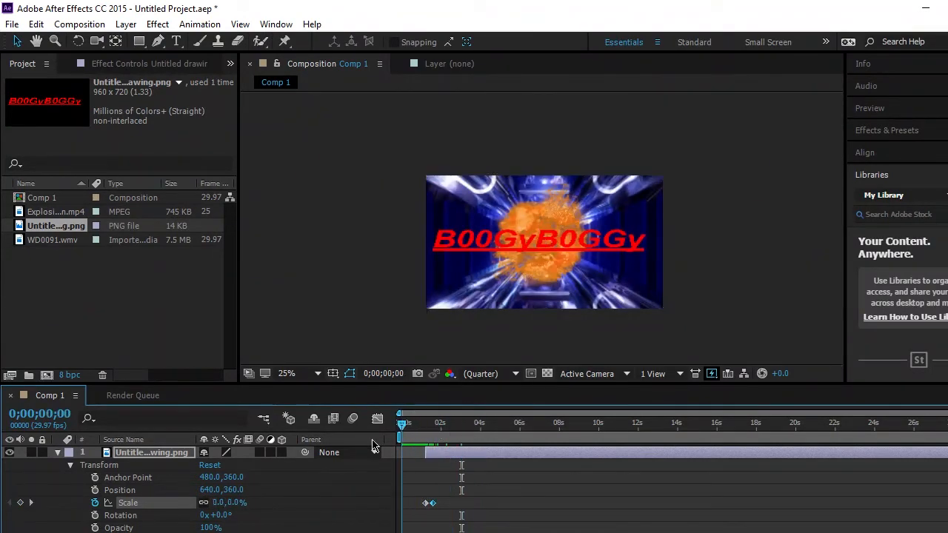
{"action": "left_click", "coordinate": [878, 115]}
{"action": "left_click", "coordinate": [895, 130]}
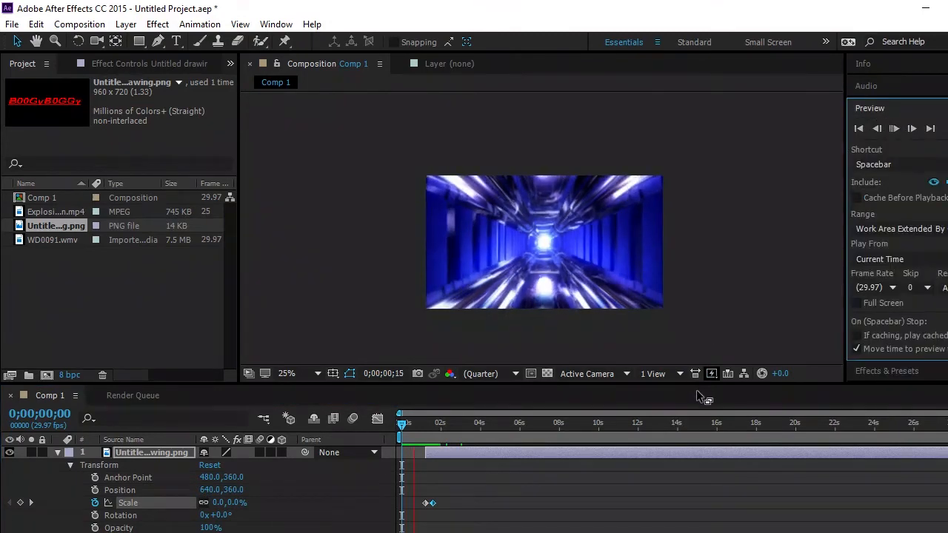
{"action": "left_click", "coordinate": [896, 130]}
{"action": "key", "text": "space"}
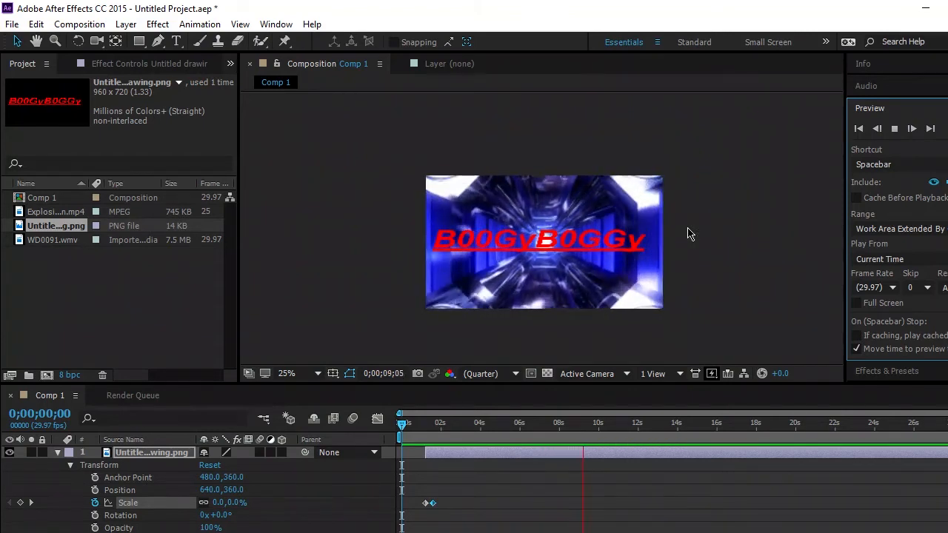
{"action": "left_click", "coordinate": [895, 130]}
- Trim the end of the logo layer to 0;00;10;01 and return to the Comp 1 view
{"action": "left_click_drag", "start_coordinate": [632, 430], "coordinate": [603, 429]}
{"action": "double_click", "coordinate": [609, 453]}
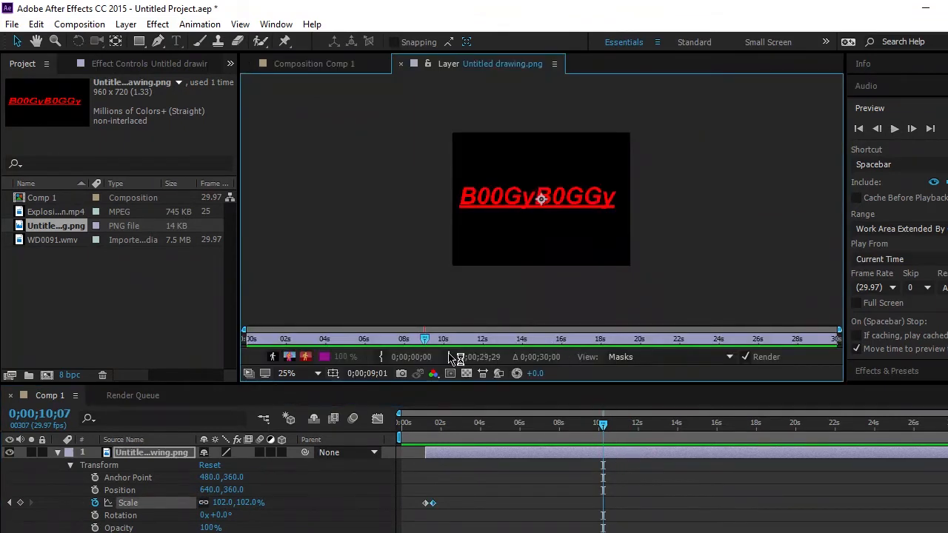
{"action": "left_click_drag", "start_coordinate": [425, 340], "coordinate": [419, 341]}
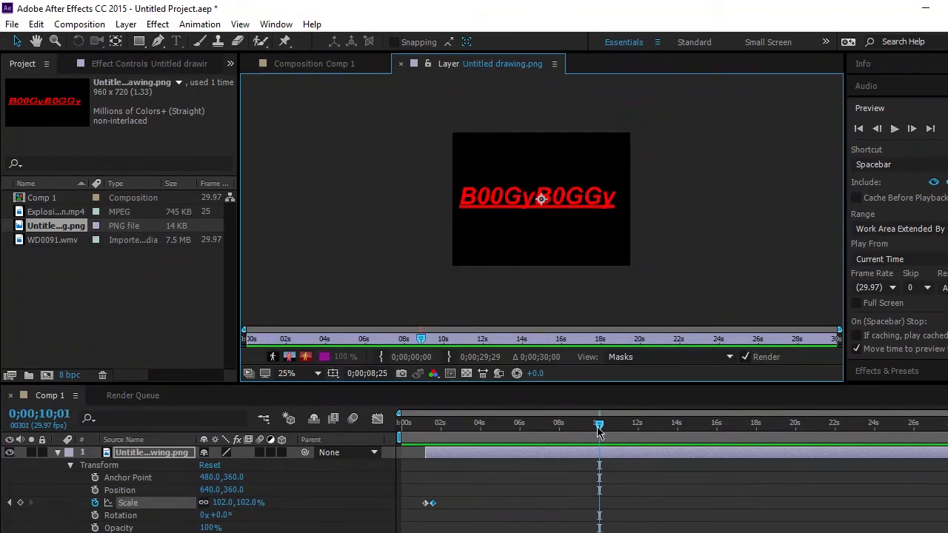
{"action": "left_click", "coordinate": [448, 356]}
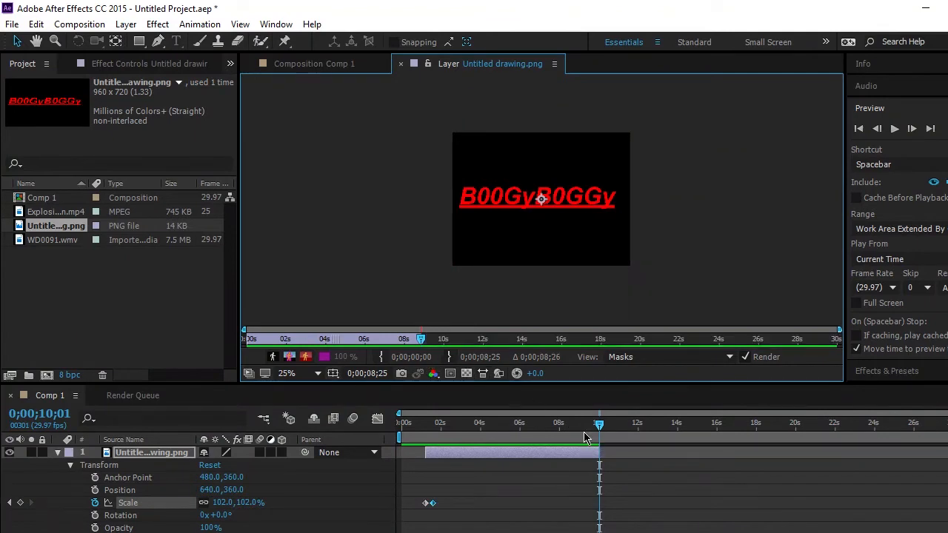
{"action": "left_click", "coordinate": [345, 64]}
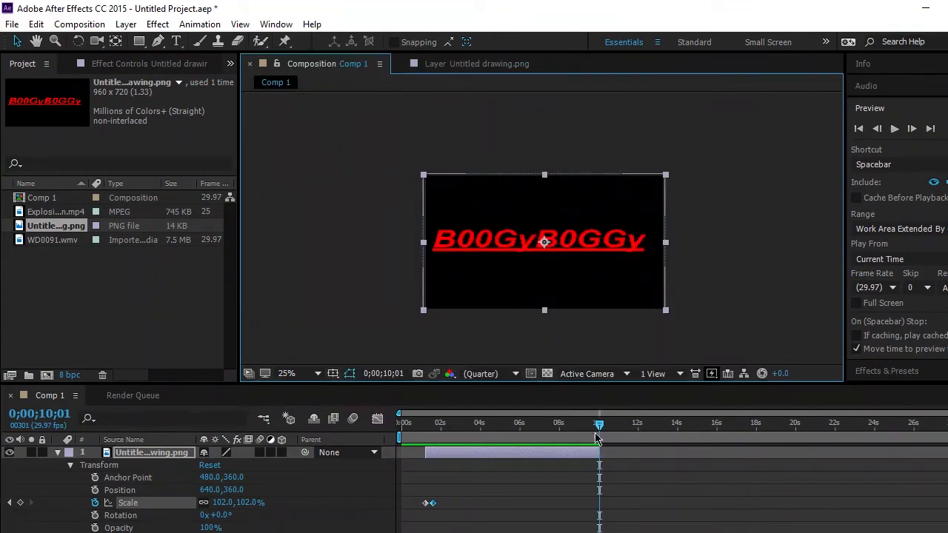
- Move the playhead back to 0;00;06;04 and make the logo layer a 3D layer
{"action": "left_click_drag", "start_coordinate": [600, 427], "coordinate": [538, 424]}
{"action": "mouse_move", "coordinate": [562, 421]}
{"action": "left_mouse_down"}
{"action": "mouse_move", "coordinate": [600, 421]}
{"action": "mouse_move", "coordinate": [550, 420]}
{"action": "left_mouse_up"}
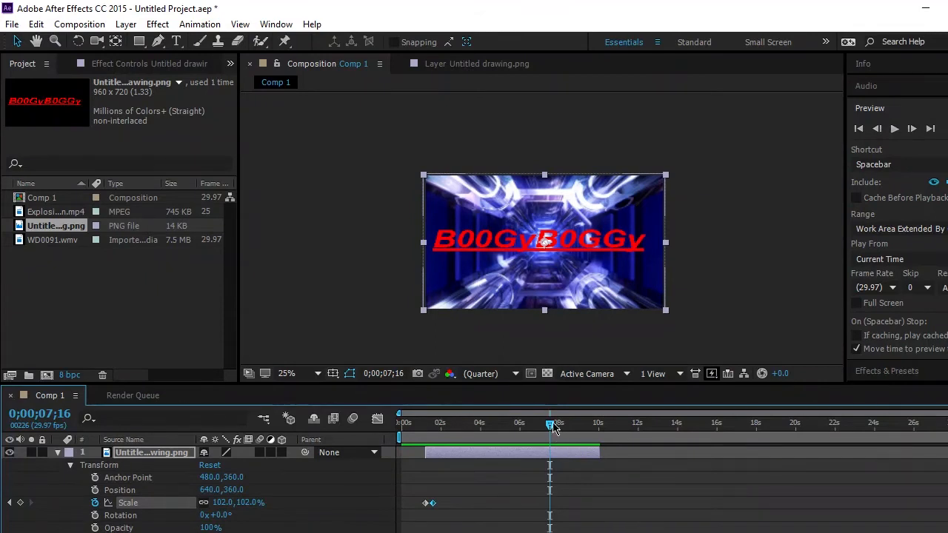
{"action": "left_click_drag", "start_coordinate": [550, 427], "coordinate": [523, 436]}
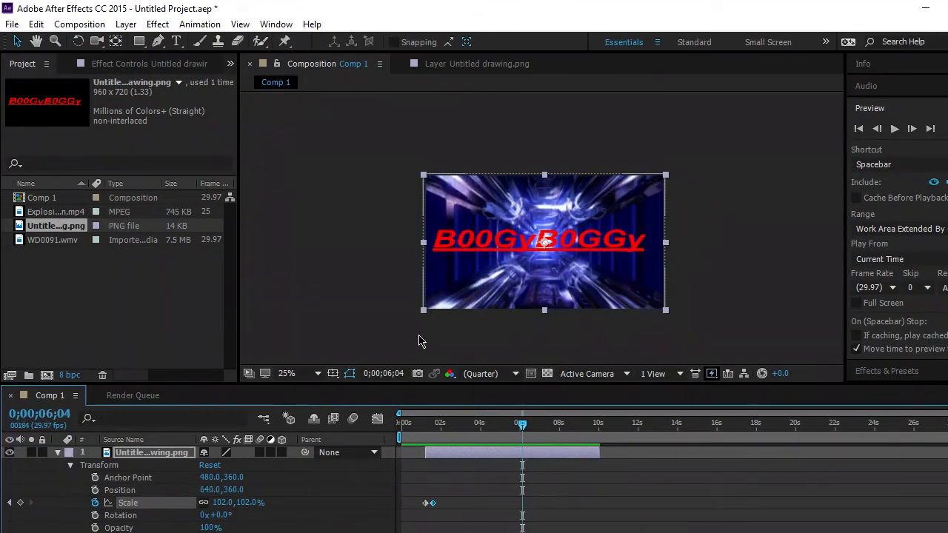
{"action": "right_click", "coordinate": [538, 455]}
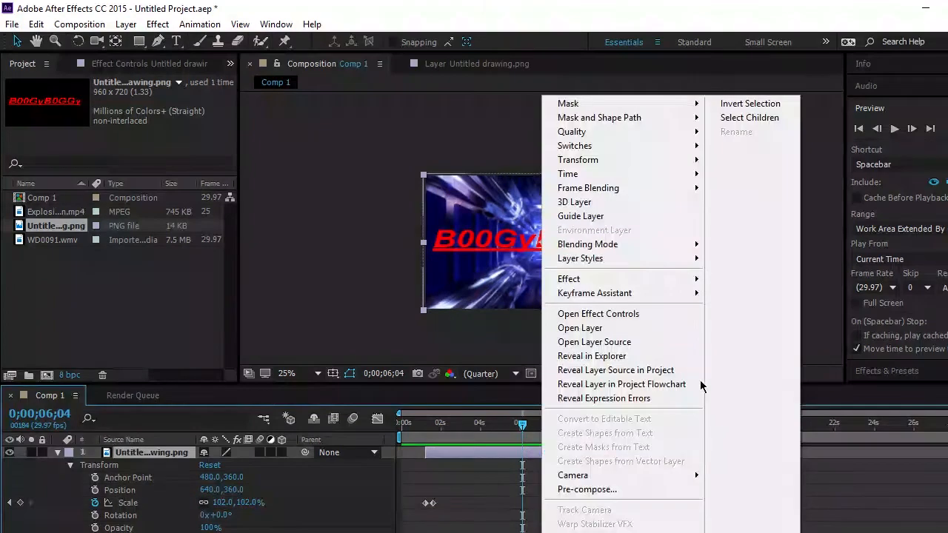
{"action": "right_click", "coordinate": [531, 455]}
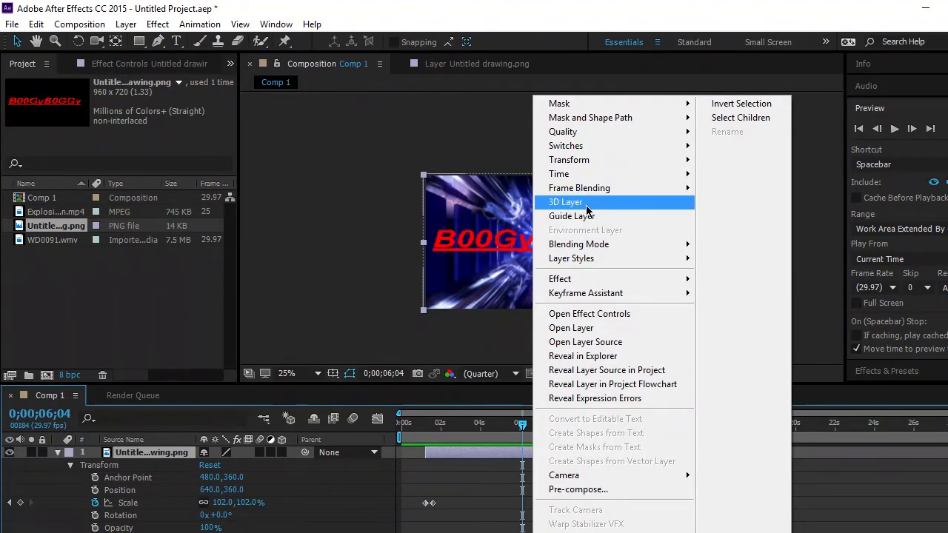
{"action": "left_click", "coordinate": [567, 203]}
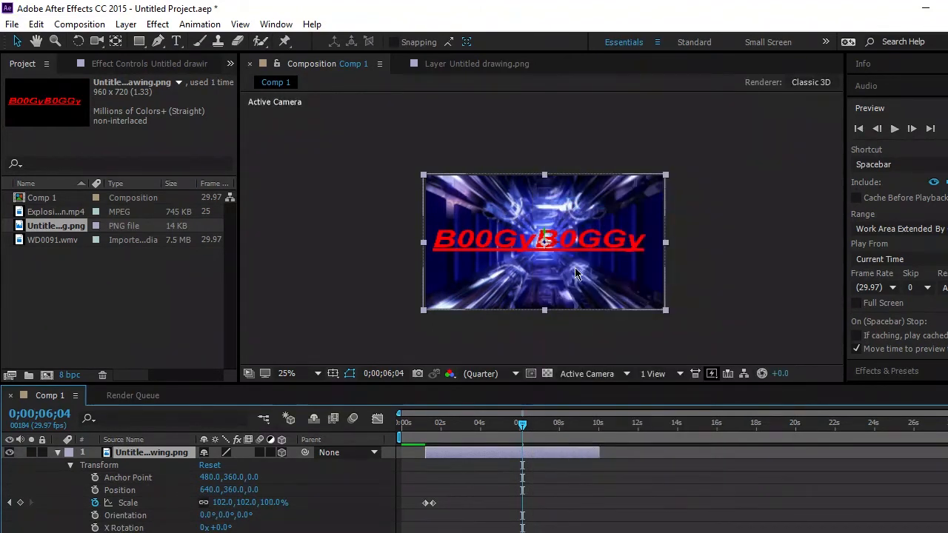
- Examine the 3D logo up close and look through its Transform properties, including orientation and rotation
{"action": "scroll", "coordinate": [577, 274], "scroll_direction": "up", "scroll_amount": 4}
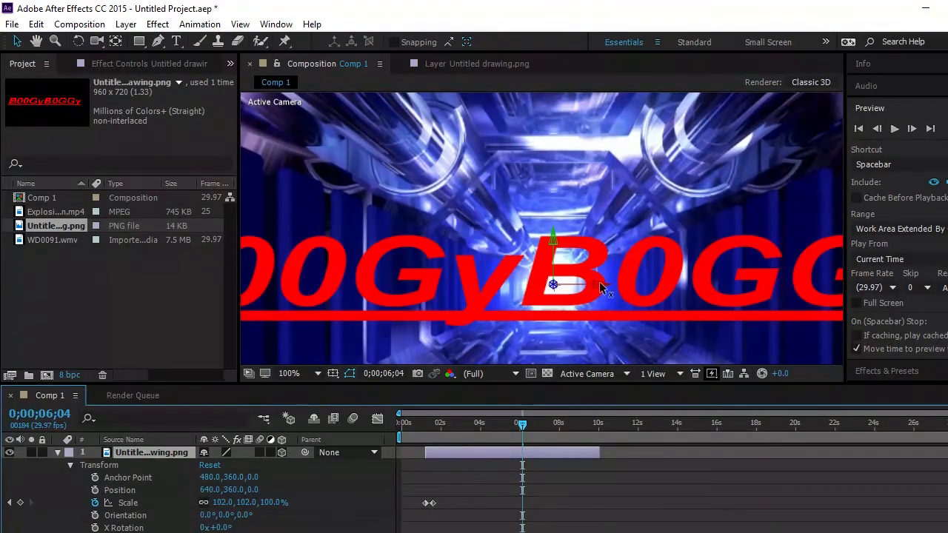
{"action": "scroll", "coordinate": [599, 287], "scroll_direction": "down", "scroll_amount": 4}
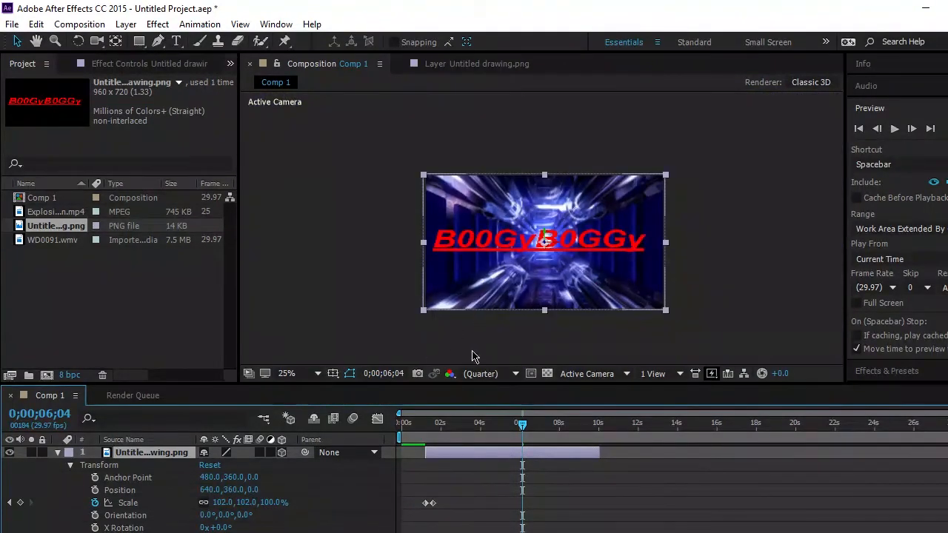
{"action": "scroll", "coordinate": [215, 478], "scroll_direction": "down", "scroll_amount": 2}
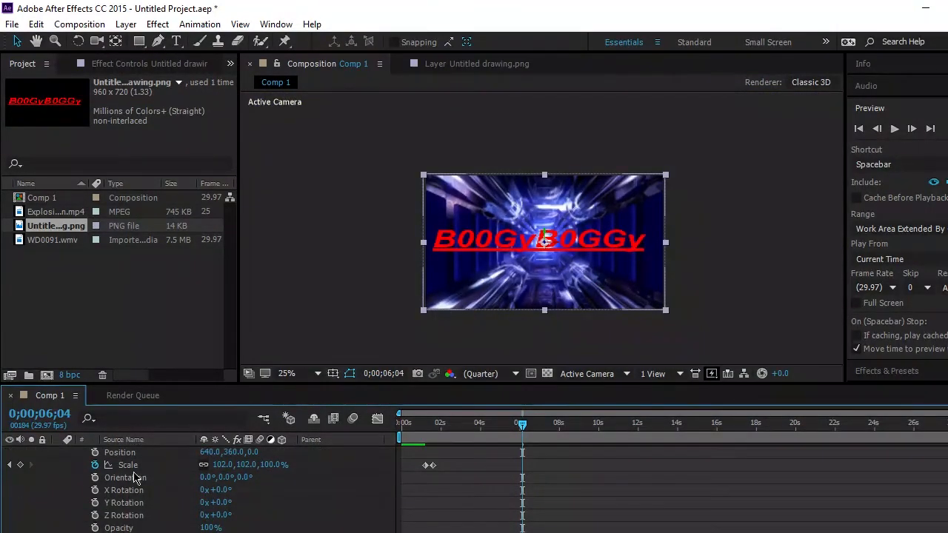
{"action": "scroll", "coordinate": [159, 493], "scroll_direction": "up", "scroll_amount": 2}
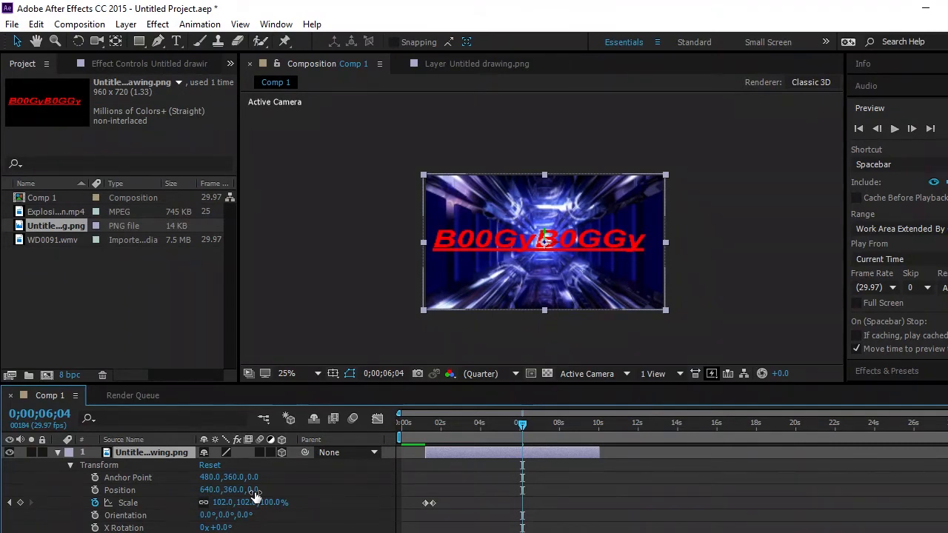
- Try out the logo layer's Z position, orientation and Y Rotation values, undoing each change
{"action": "left_click_drag", "start_coordinate": [254, 490], "coordinate": [240, 516]}
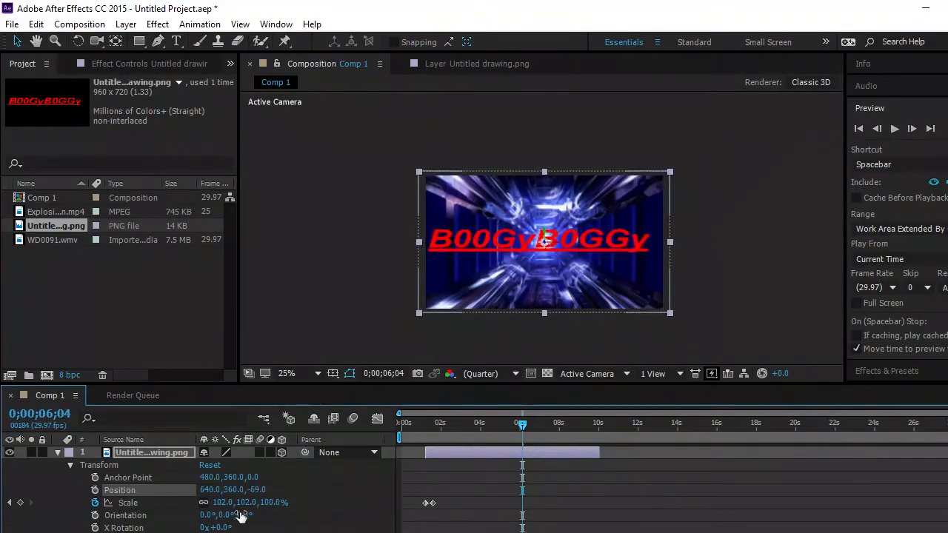
{"action": "key", "text": "ctrl+z"}
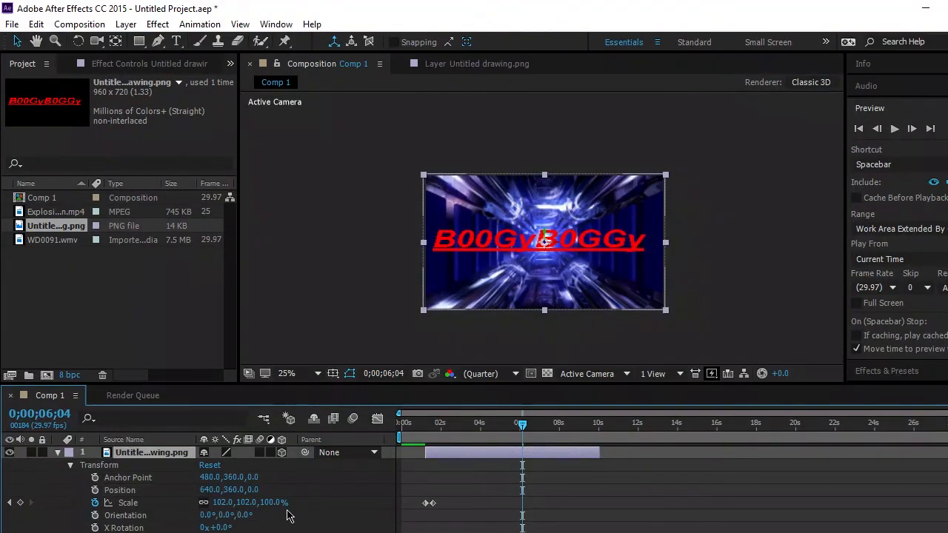
{"action": "scroll", "coordinate": [382, 492], "scroll_direction": "down", "scroll_amount": 1}
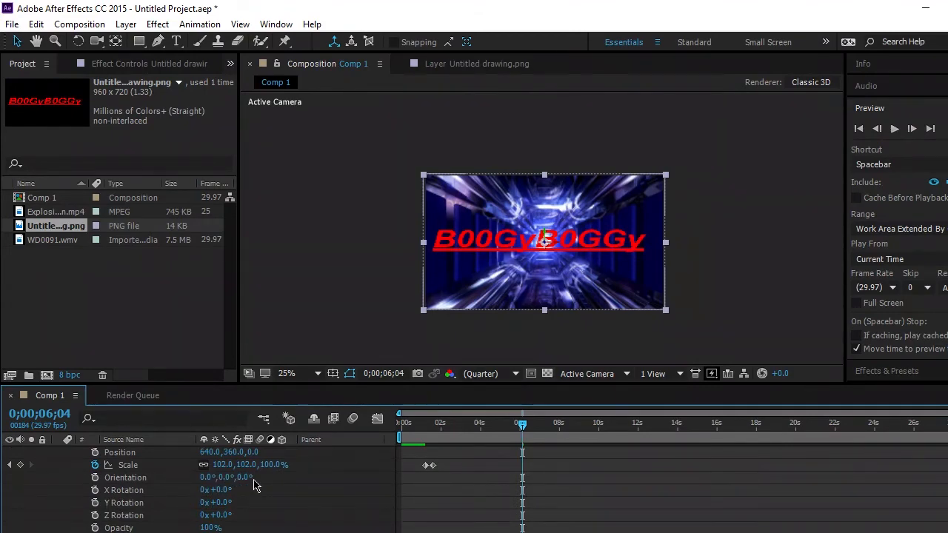
{"action": "left_click_drag", "start_coordinate": [241, 479], "coordinate": [415, 490]}
{"action": "key", "text": "ctrl+z"}
{"action": "left_click_drag", "start_coordinate": [214, 502], "coordinate": [212, 502]}
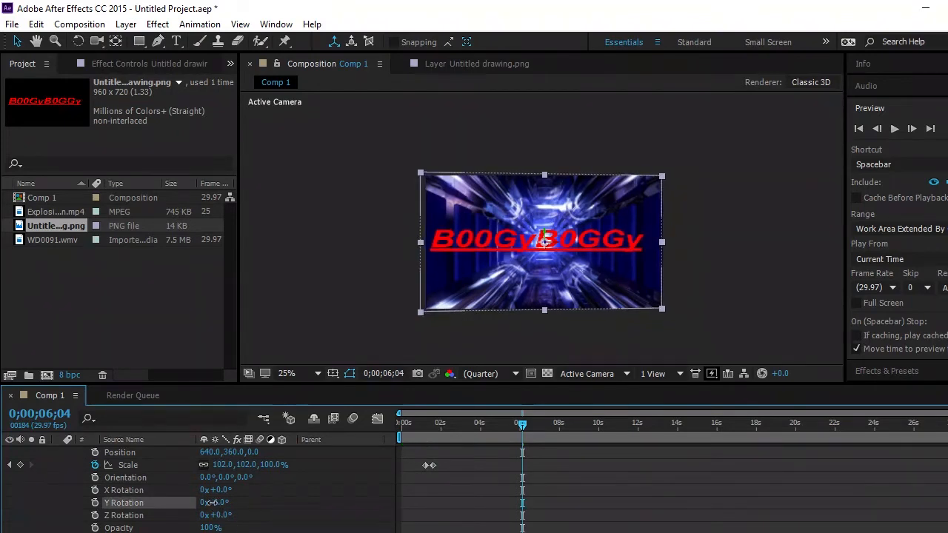
{"action": "key", "text": "ctrl+z"}
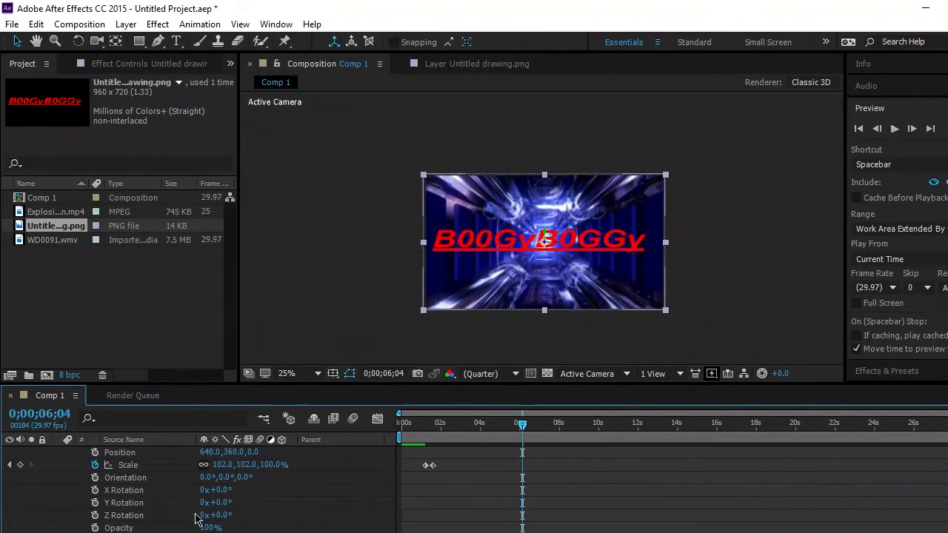
- Start keyframing the logo layer's Y Rotation at 0;00;06;04 and rotate it to about -3 turns at 0;00;09;22
{"action": "left_click", "coordinate": [95, 503]}
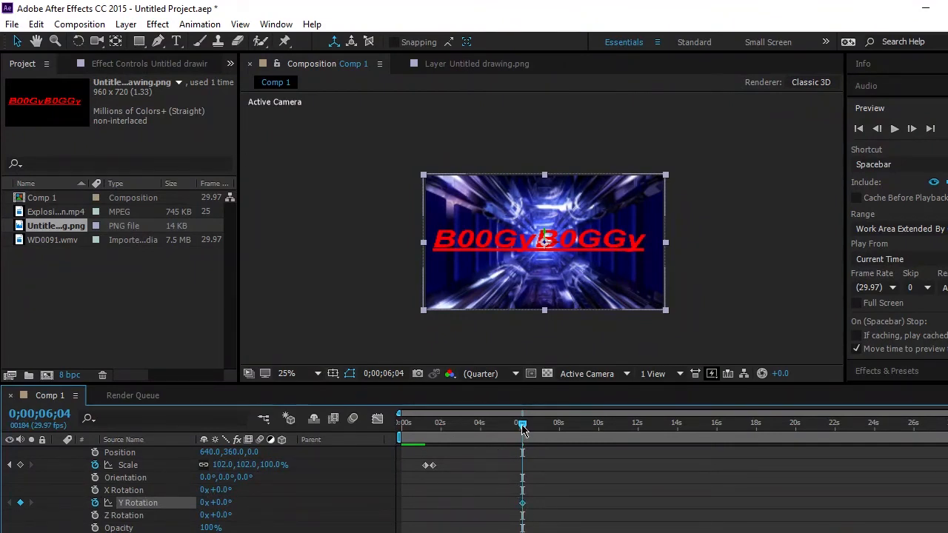
{"action": "left_click_drag", "start_coordinate": [523, 425], "coordinate": [593, 427]}
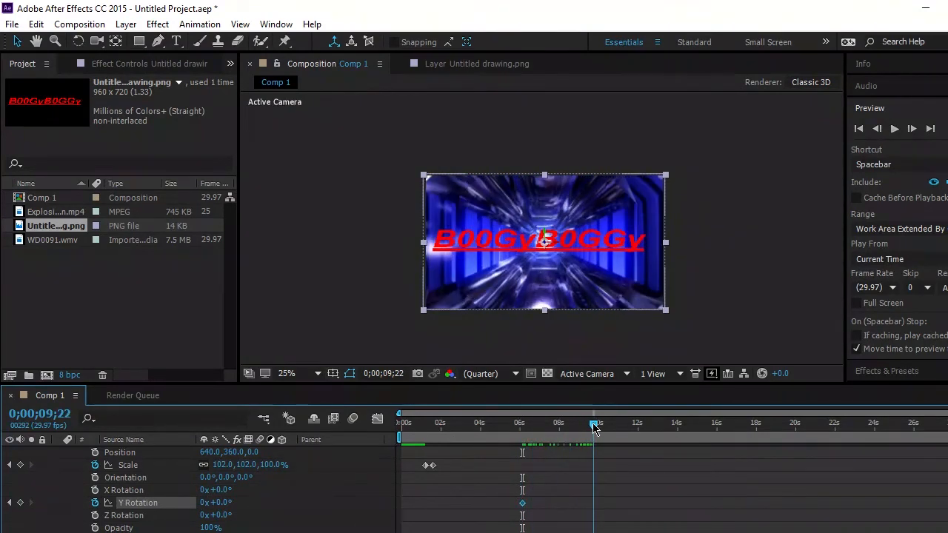
{"action": "left_click_drag", "start_coordinate": [210, 506], "coordinate": [44, 510]}
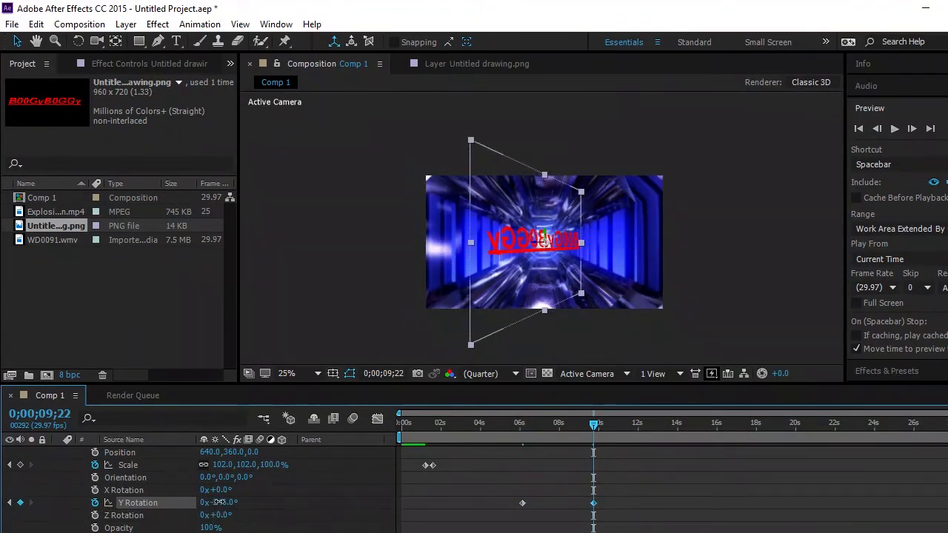
{"action": "left_click_drag", "start_coordinate": [218, 502], "coordinate": [121, 509]}
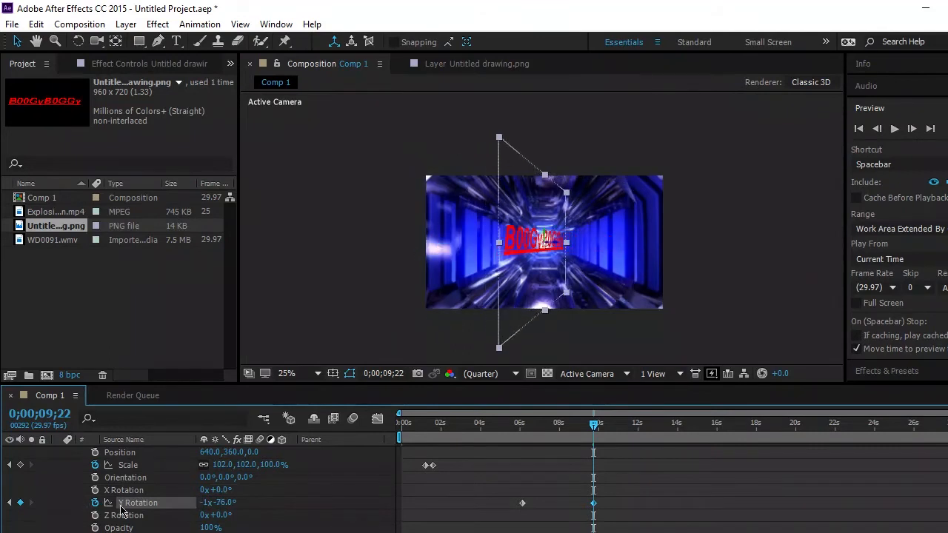
{"action": "left_click_drag", "start_coordinate": [222, 509], "coordinate": [121, 510]}
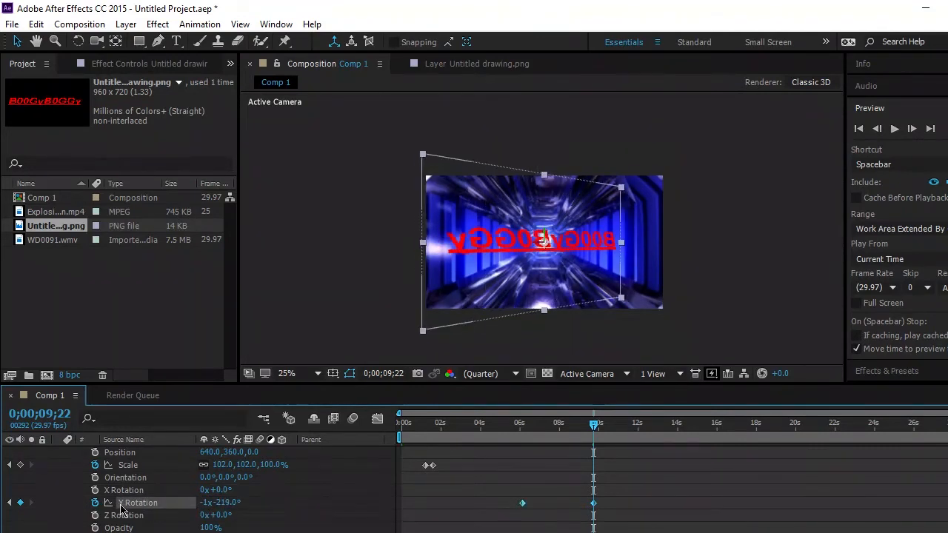
{"action": "left_click_drag", "start_coordinate": [226, 503], "coordinate": [140, 504]}
{"action": "left_click_drag", "start_coordinate": [228, 504], "coordinate": [126, 510]}
{"action": "right_click", "coordinate": [175, 510]}
{"action": "left_click", "coordinate": [266, 525]}
{"action": "left_click_drag", "start_coordinate": [233, 504], "coordinate": [206, 510]}
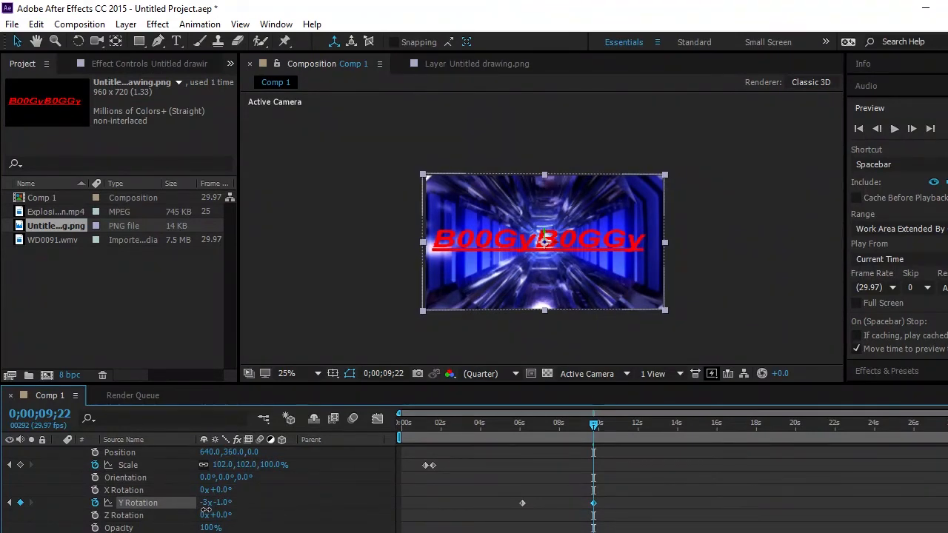
- Set the logo's Y Rotation at 0;00;09;22 to exactly -3x+0.0°
{"action": "left_click", "coordinate": [214, 506]}
{"action": "left_click", "coordinate": [217, 503]}
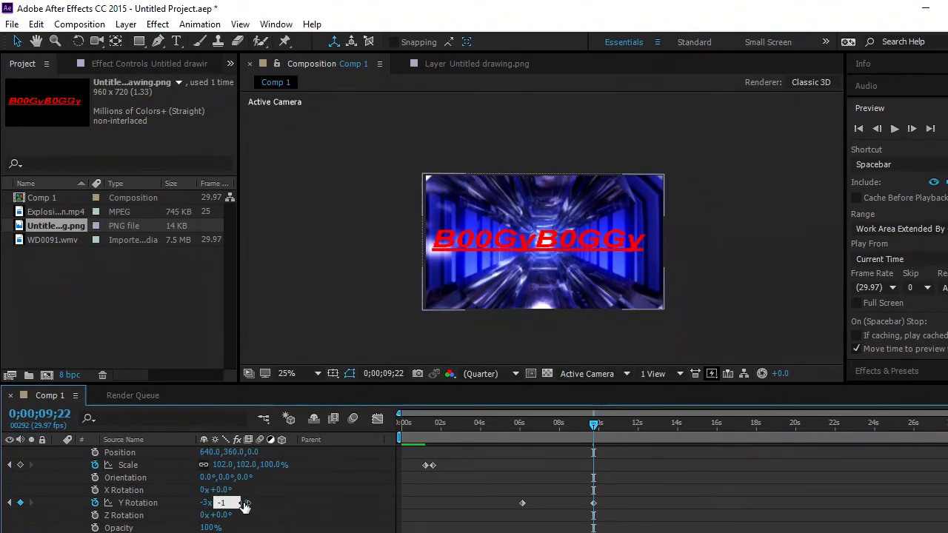
{"action": "key", "text": "Delete"}
{"action": "key", "text": "Delete"}
{"action": "type", "text": "0"}
{"action": "key", "text": "Return"}
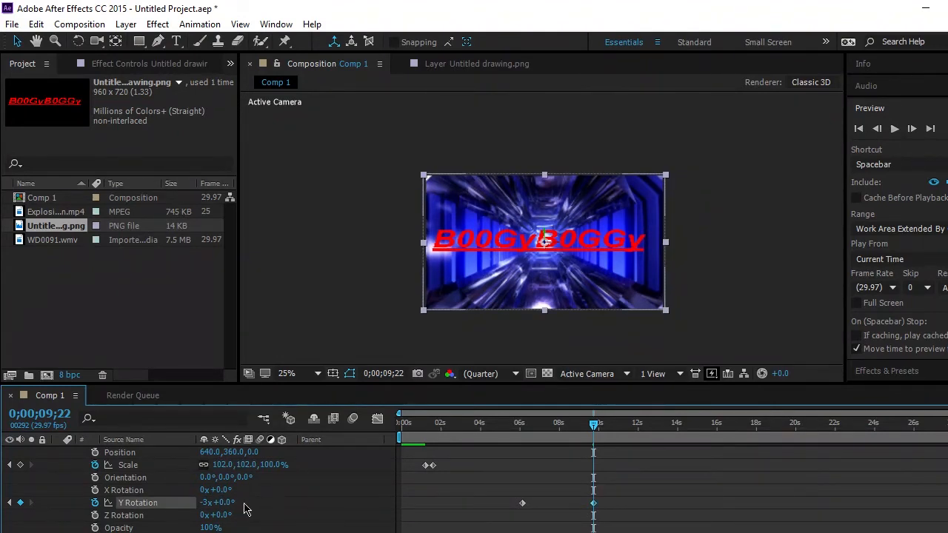
- Play back the composition from the start to check the logo's spin
{"action": "left_click_drag", "start_coordinate": [598, 428], "coordinate": [386, 422]}
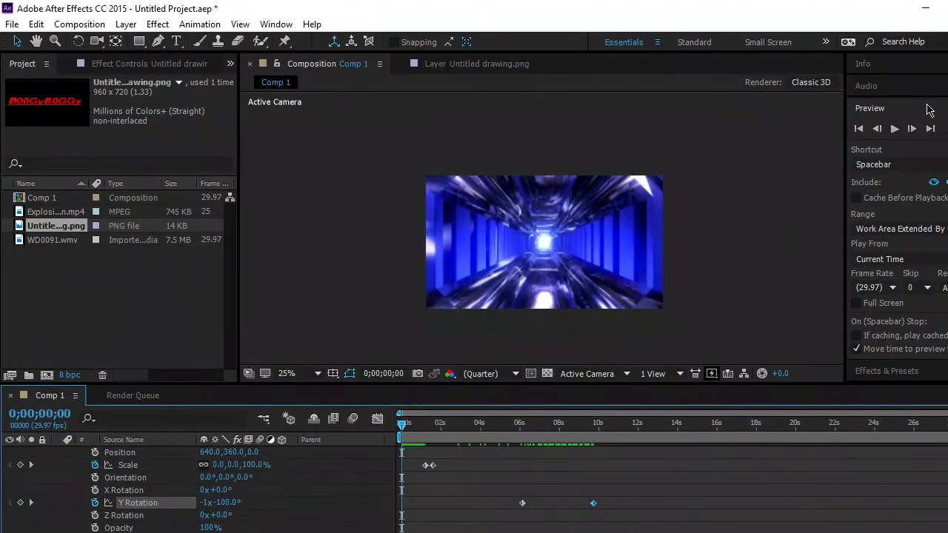
{"action": "left_click", "coordinate": [895, 129]}
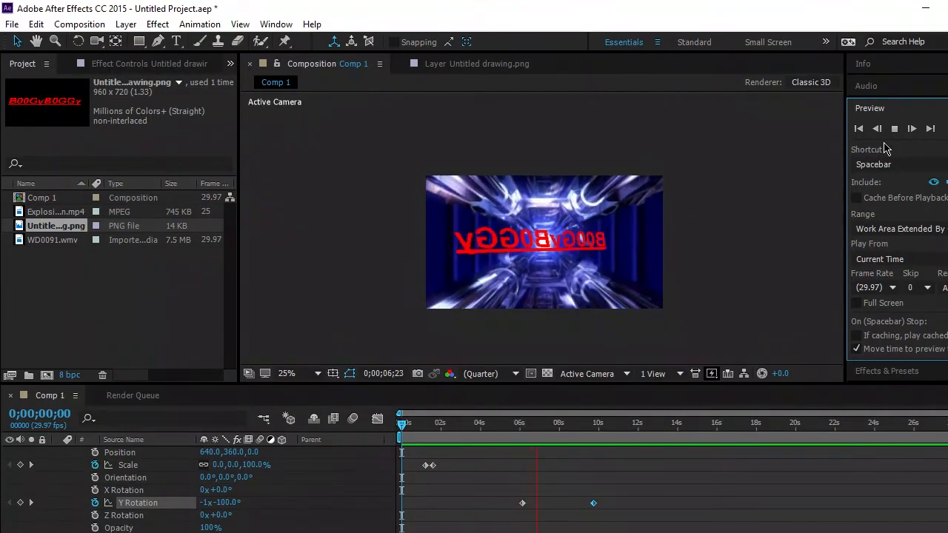
{"action": "left_click", "coordinate": [894, 128]}
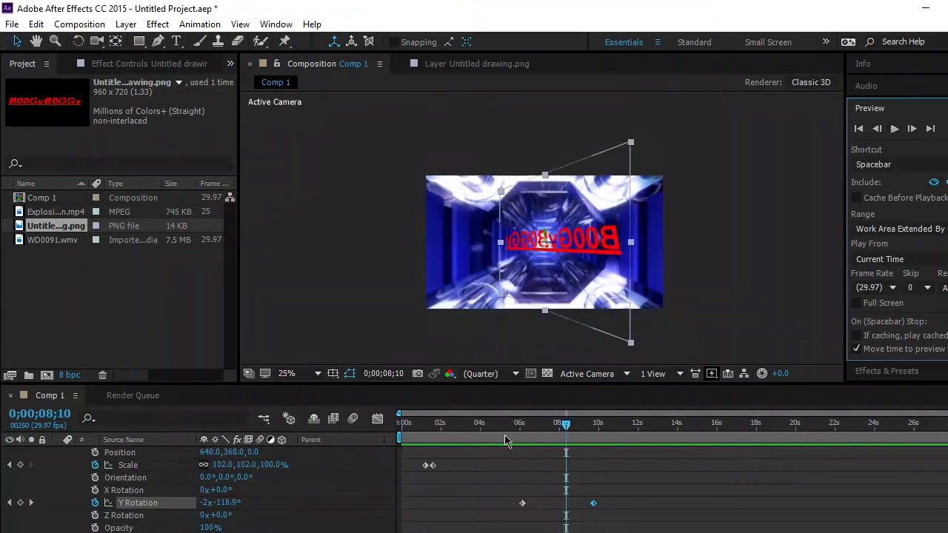
- Set the logo's first Y Rotation keyframe at 0;00;06;04 to 0x+0.0°
{"action": "left_click", "coordinate": [522, 506]}
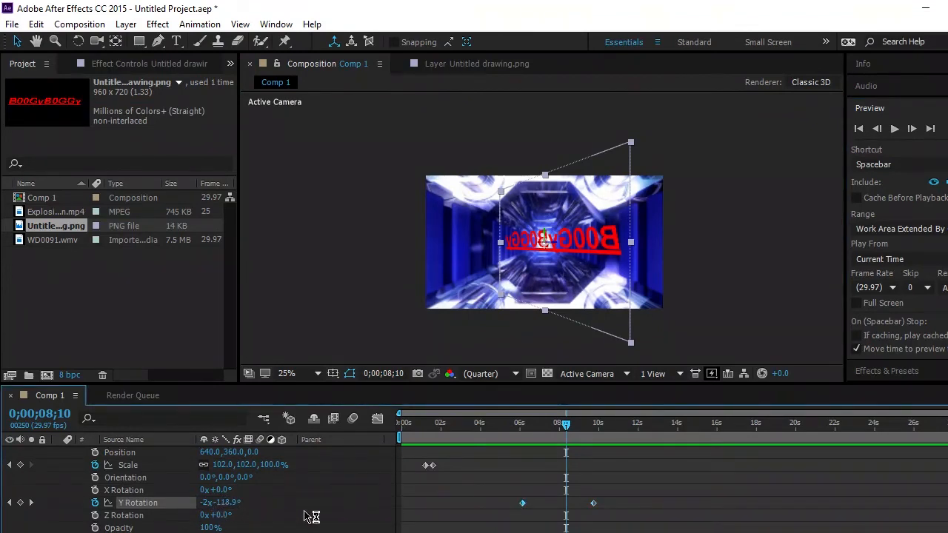
{"action": "left_click_drag", "start_coordinate": [566, 425], "coordinate": [523, 431]}
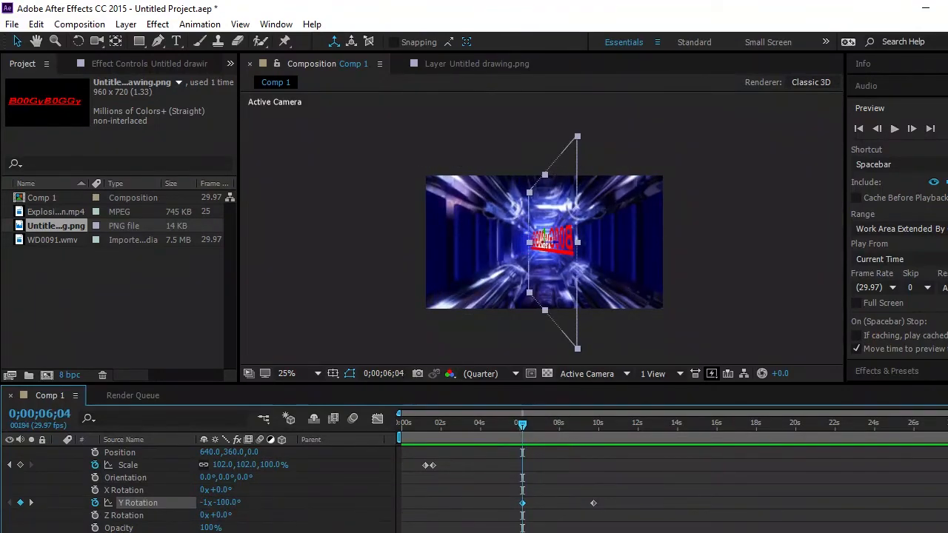
{"action": "key", "text": "semicolon"}
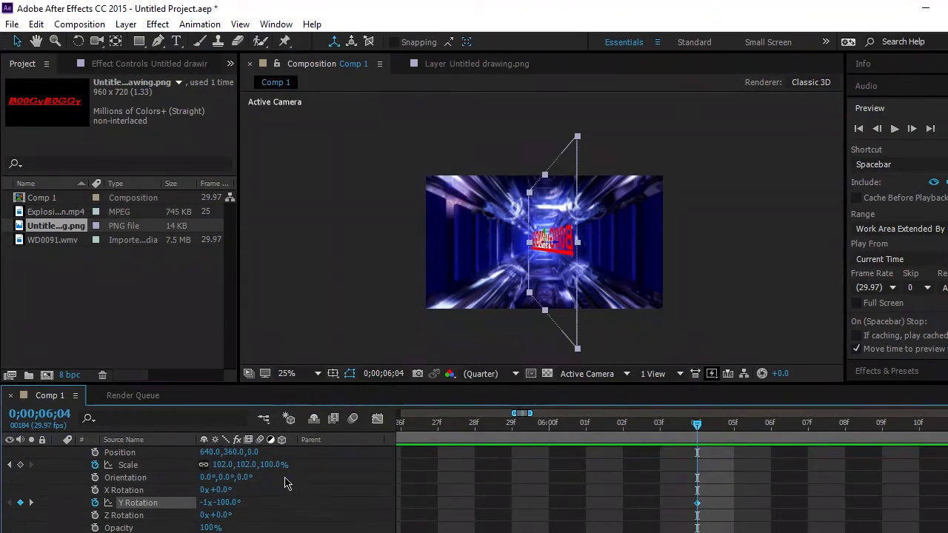
{"action": "left_click", "coordinate": [227, 507]}
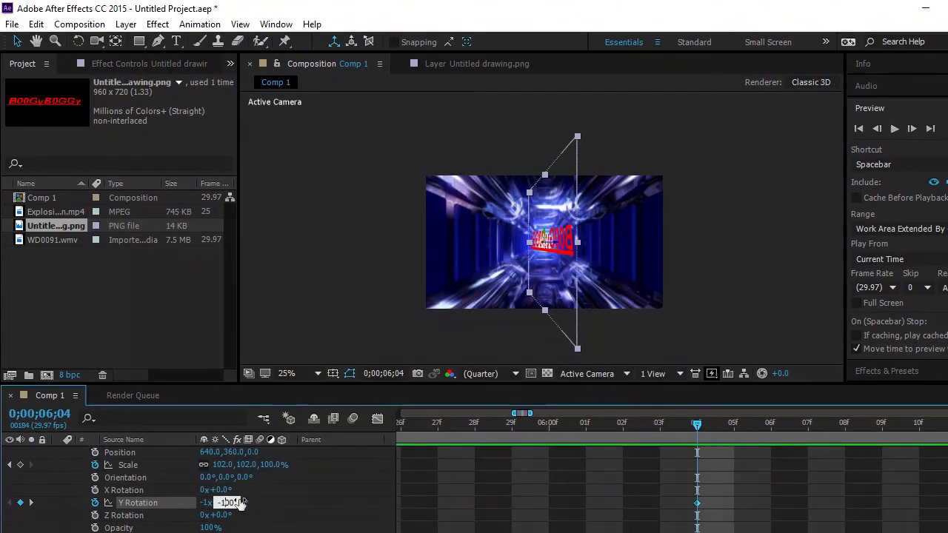
{"action": "left_click_drag", "start_coordinate": [232, 503], "coordinate": [168, 509]}
{"action": "type", "text": "0"}
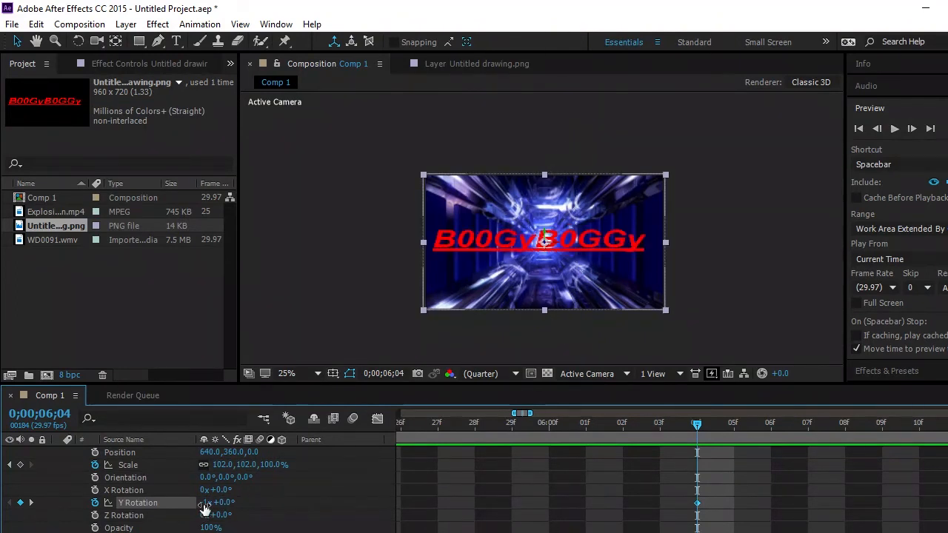
{"action": "key", "text": "Return"}
{"action": "left_click", "coordinate": [208, 502]}
{"action": "left_click_drag", "start_coordinate": [214, 502], "coordinate": [176, 508]}
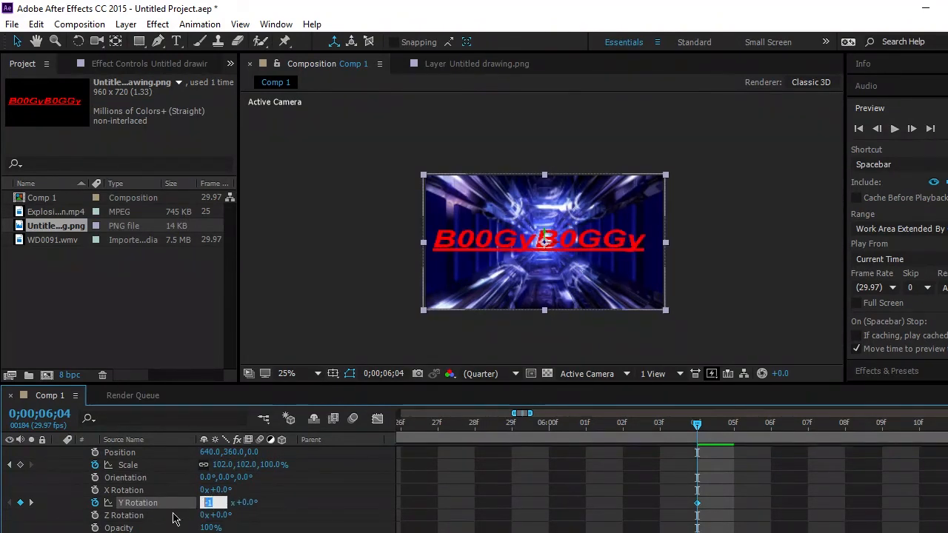
{"action": "type", "text": "0"}
{"action": "key", "text": "Return"}
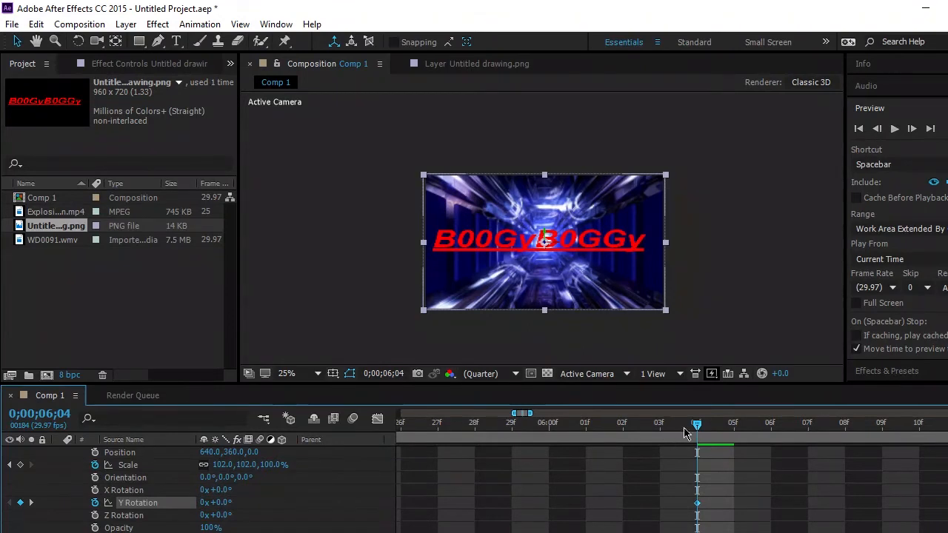
- Replay the composition from 0;00;00;00 past the logo's end to check the corrected Y Rotation animation
{"action": "left_click_drag", "start_coordinate": [485, 532], "coordinate": [415, 532]}
{"action": "left_click_drag", "start_coordinate": [526, 426], "coordinate": [446, 446]}
{"action": "key", "text": "Home"}
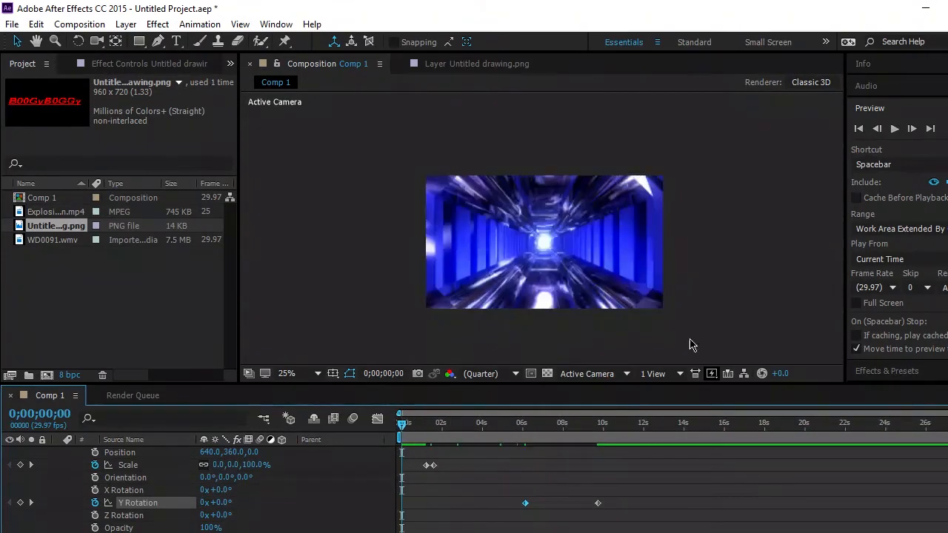
{"action": "left_click", "coordinate": [895, 129]}
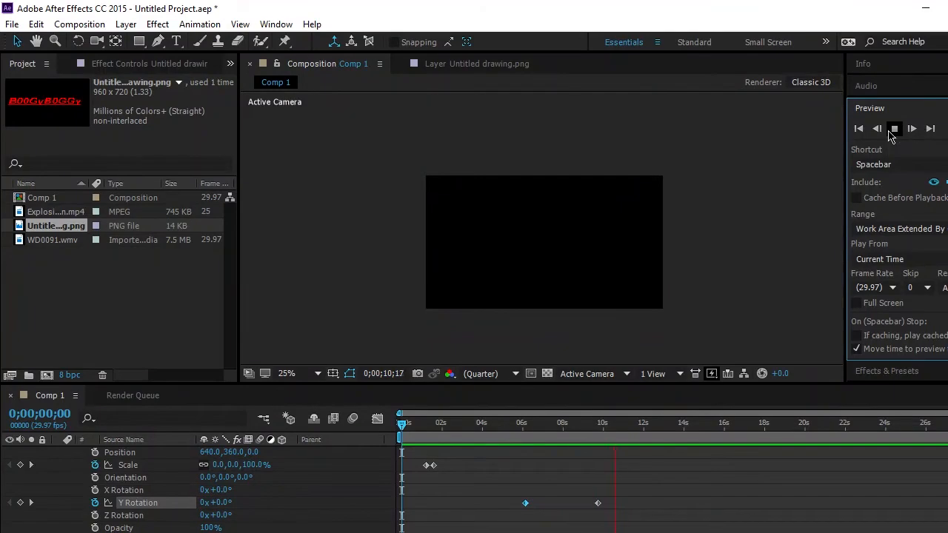
{"action": "left_click", "coordinate": [893, 130]}
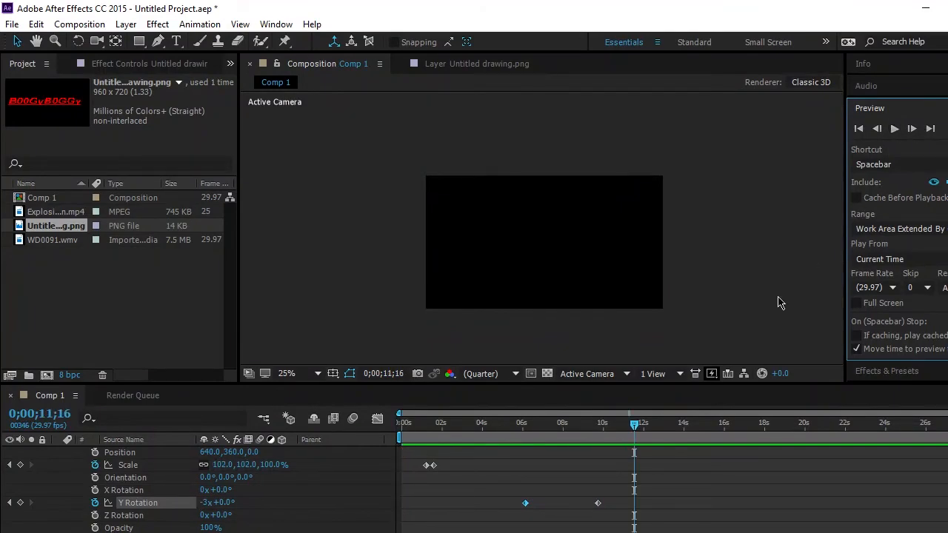
- Move the playhead back to the first Y Rotation keyframe at 0;00;06;04
{"action": "left_click_drag", "start_coordinate": [635, 434], "coordinate": [523, 452]}
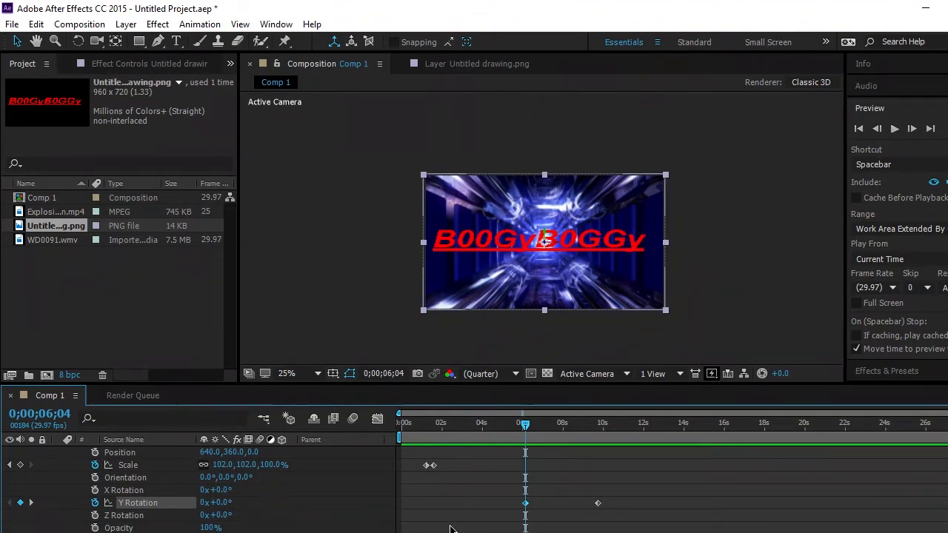
{"action": "key", "text": "="}
{"action": "key", "text": "="}
{"action": "key", "text": "="}
{"action": "key", "text": "="}
{"action": "key", "text": "="}
{"action": "key", "text": "="}
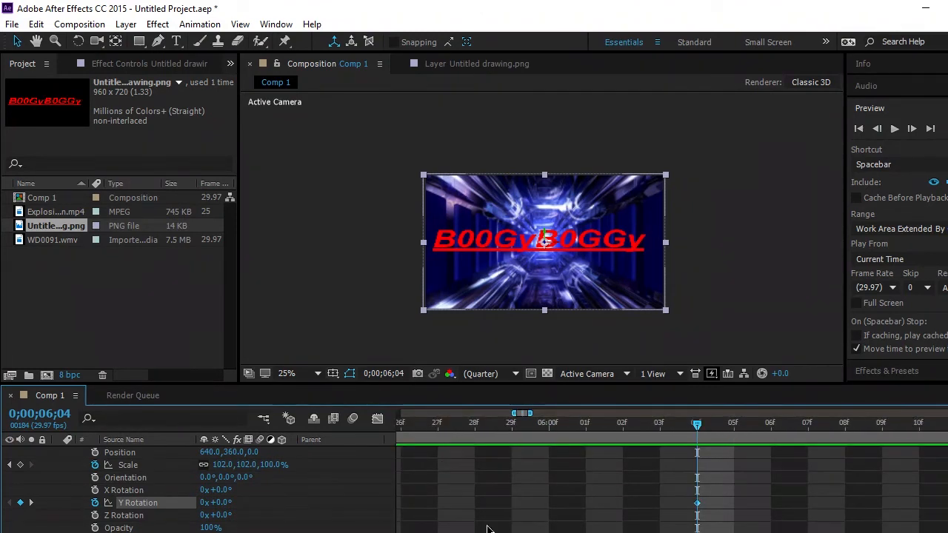
{"action": "key", "text": "-"}
{"action": "key", "text": "-"}
{"action": "key", "text": "-"}
{"action": "key", "text": "-"}
{"action": "key", "text": "-"}
{"action": "key", "text": "-"}
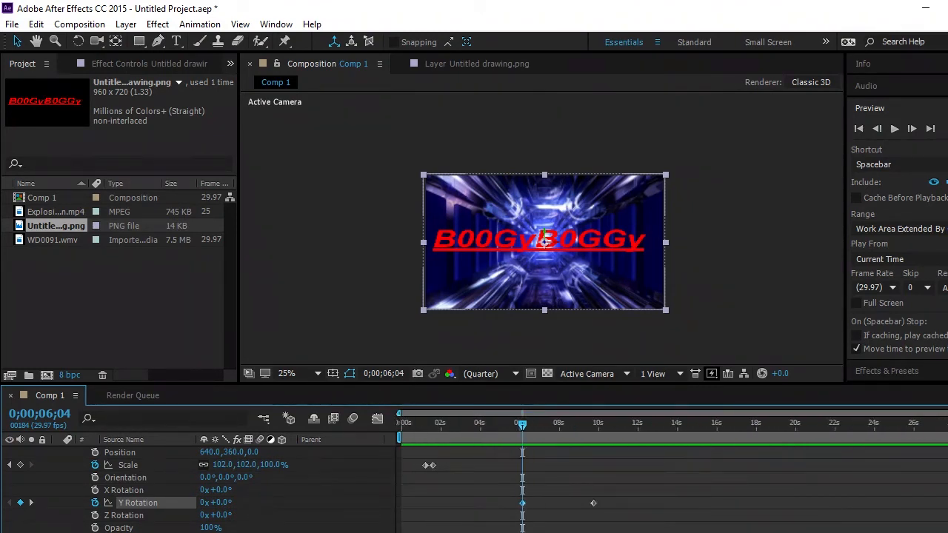
- Try enlarging the logo layer's Scale to about 3103% at 0;00;06;04, and undo the scale changes
{"action": "scroll", "coordinate": [177, 515], "scroll_direction": "up", "scroll_amount": 1}
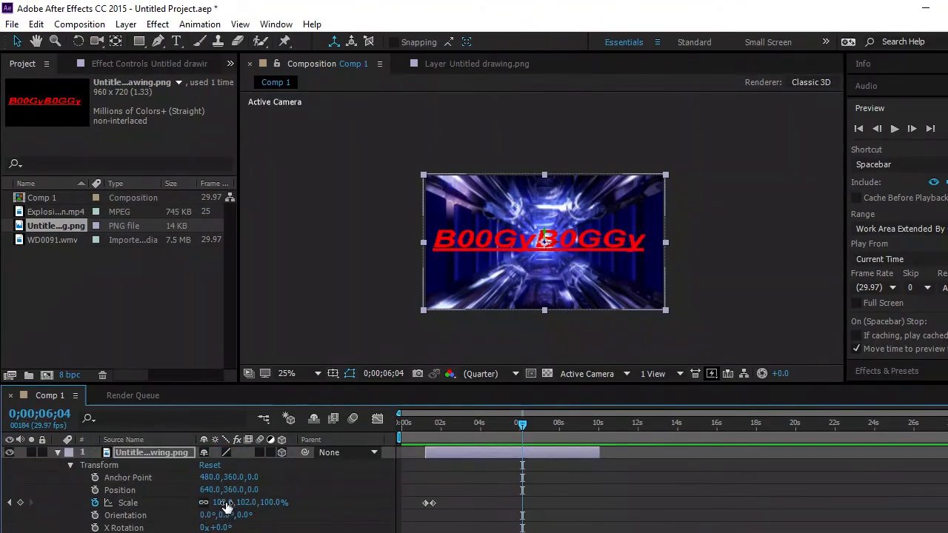
{"action": "left_click_drag", "start_coordinate": [226, 503], "coordinate": [328, 508]}
{"action": "left_click_drag", "start_coordinate": [229, 503], "coordinate": [694, 482]}
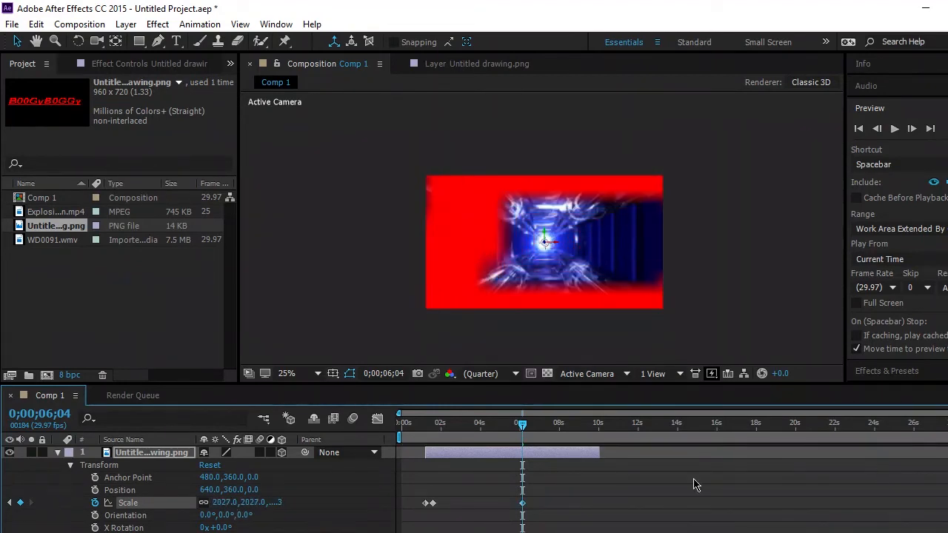
{"action": "left_click_drag", "start_coordinate": [233, 508], "coordinate": [932, 485]}
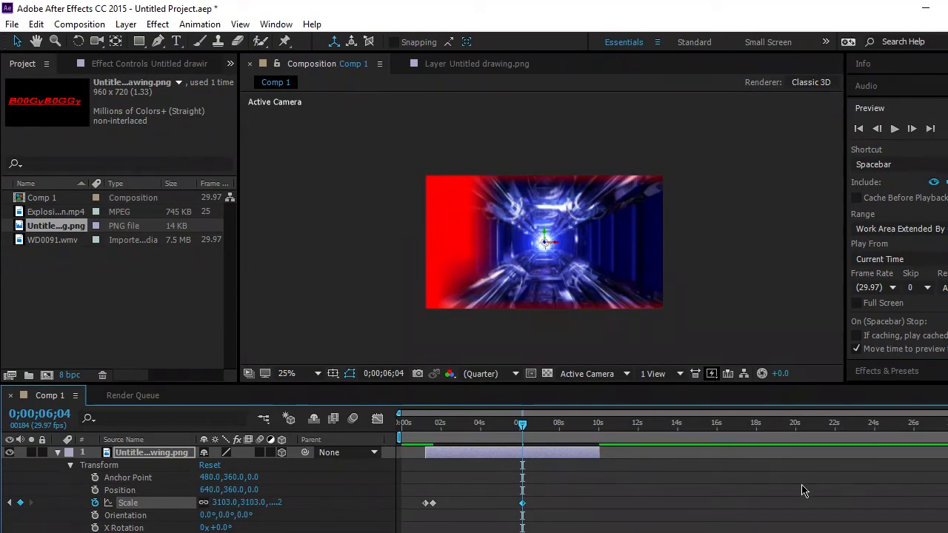
{"action": "key", "text": "ctrl+z"}
{"action": "key", "text": "ctrl+z"}
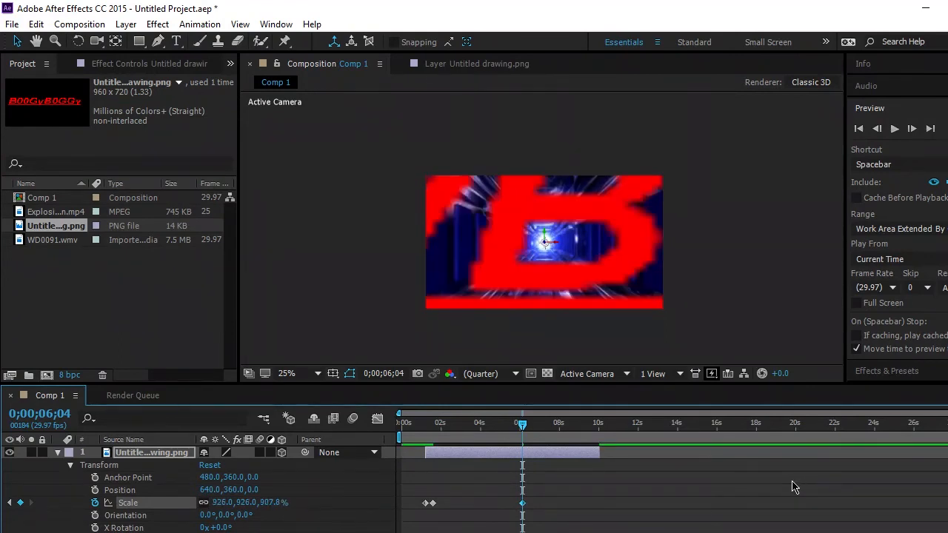
{"action": "key", "text": "ctrl+z"}
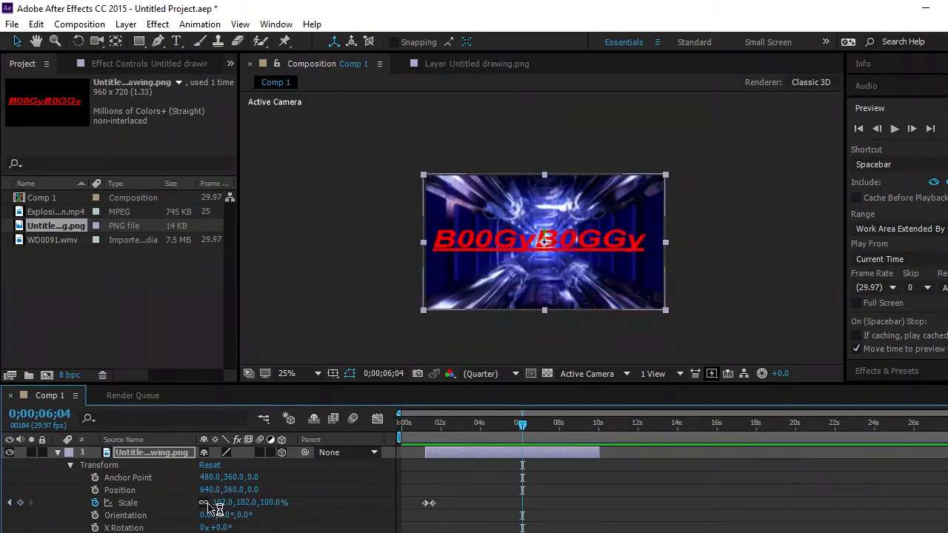
{"action": "scroll", "coordinate": [215, 509], "scroll_direction": "down", "scroll_amount": 2}
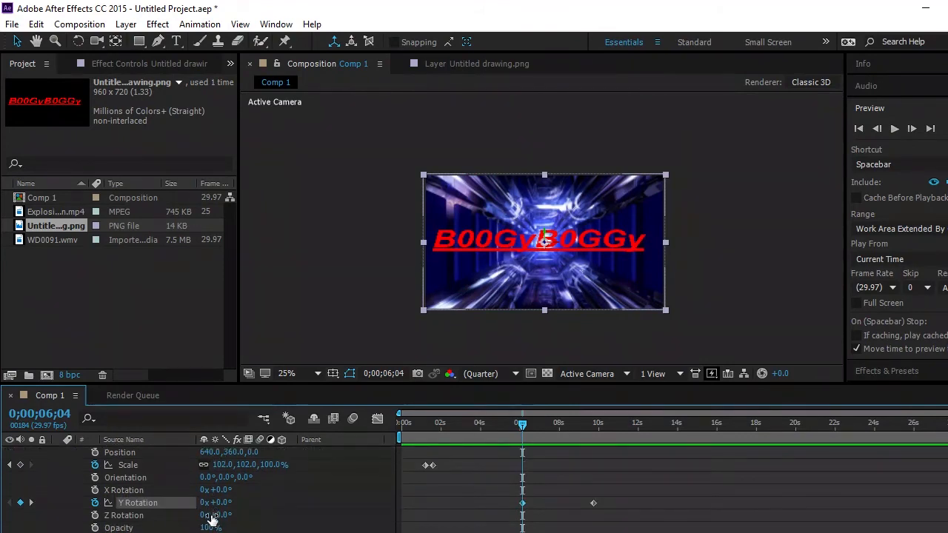
- Try changing the logo's Z Rotation and moving its Position to Z -1845 at 0;00;06;04, and undo both changes
{"action": "left_click_drag", "start_coordinate": [211, 517], "coordinate": [324, 507]}
{"action": "key", "text": "ctrl+z"}
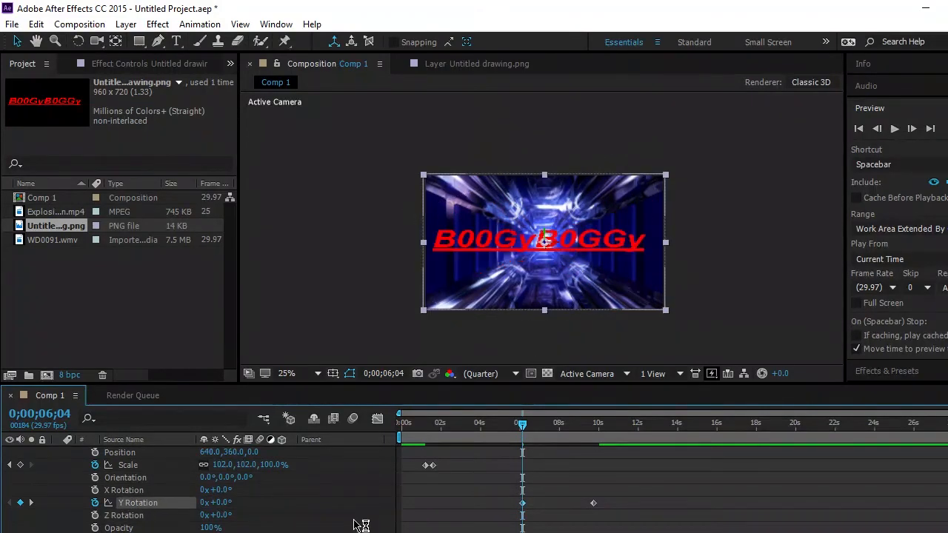
{"action": "scroll", "coordinate": [300, 514], "scroll_direction": "up", "scroll_amount": 2}
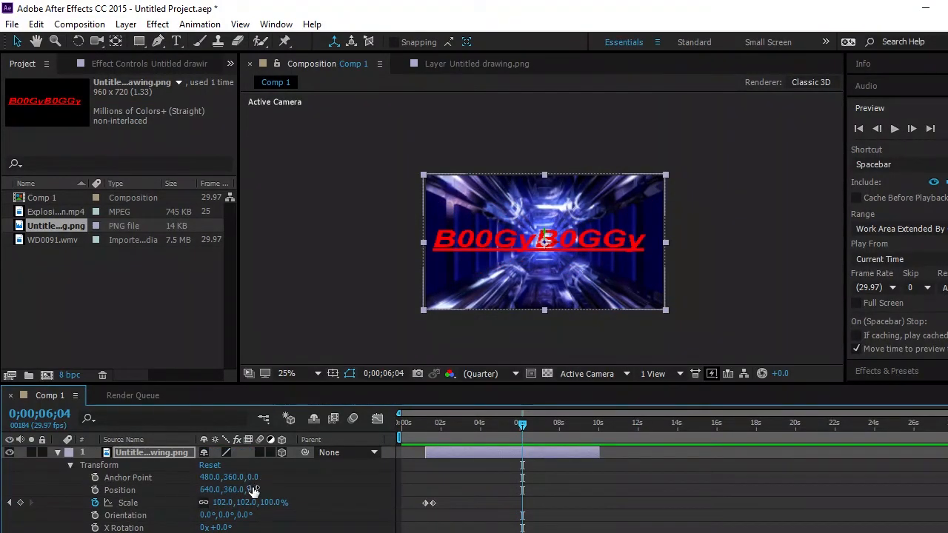
{"action": "left_click_drag", "start_coordinate": [252, 490], "coordinate": [63, 515]}
{"action": "left_click_drag", "start_coordinate": [256, 492], "coordinate": [1, 504]}
{"action": "left_click_drag", "start_coordinate": [265, 491], "coordinate": [185, 491]}
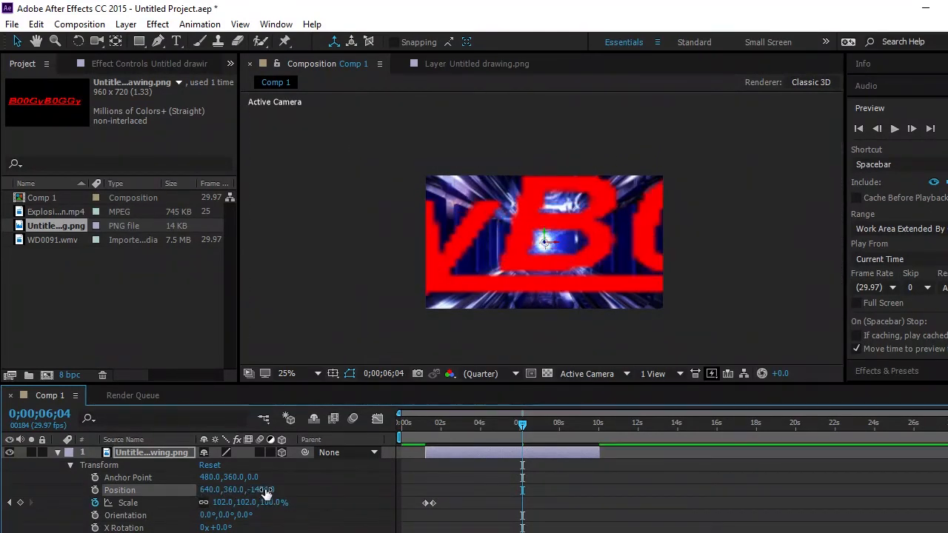
{"action": "left_click_drag", "start_coordinate": [264, 494], "coordinate": [186, 494]}
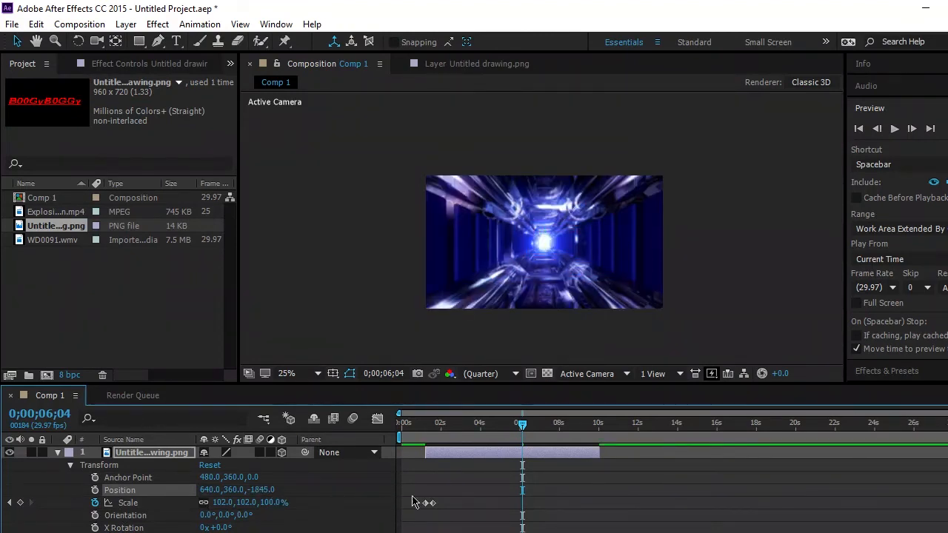
{"action": "key", "text": "ctrl+z"}
{"action": "key", "text": "ctrl+z"}
{"action": "key", "text": "ctrl+z"}
{"action": "key", "text": "ctrl+z"}
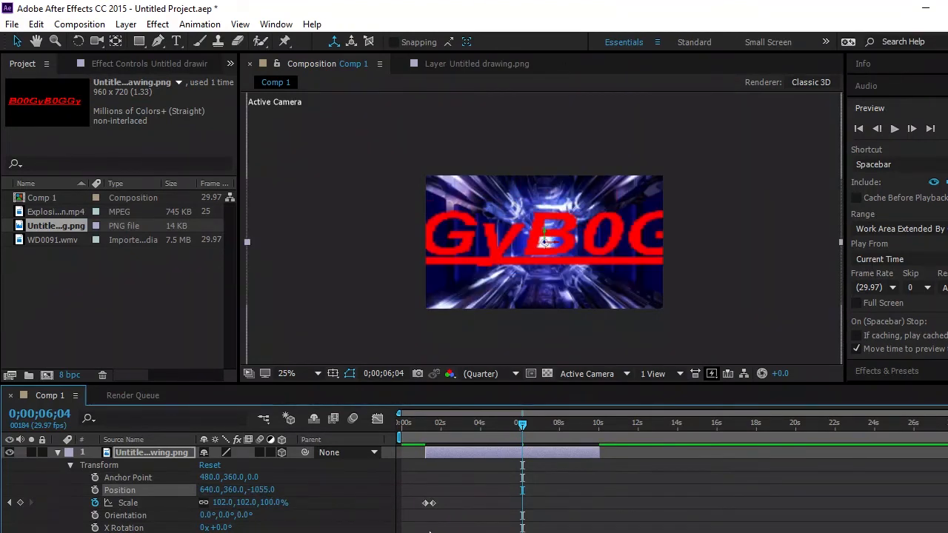
{"action": "key", "text": "ctrl+z"}
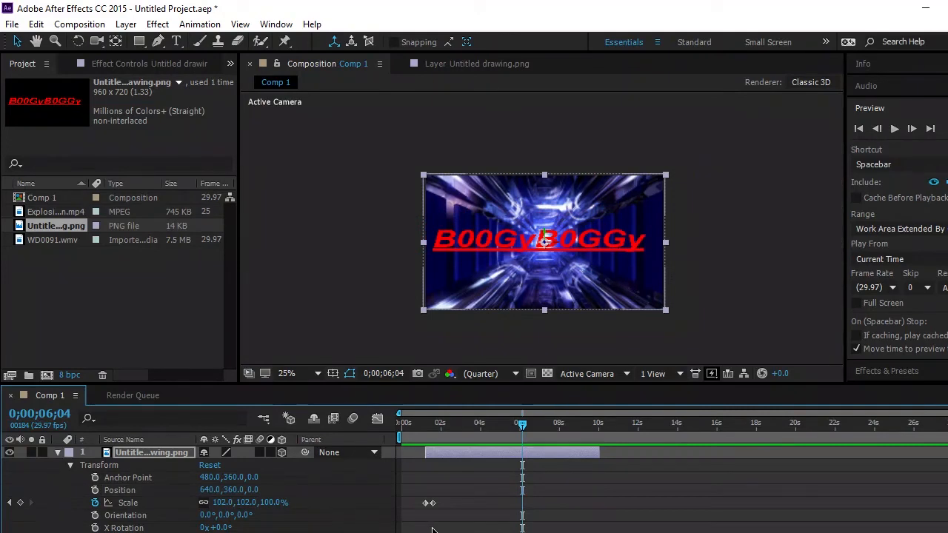
- Keyframe the logo's Position from 640, 360, 0 at 0;00;06;04 to 640, 360, -1757 at 0;00;09;22
{"action": "left_click", "coordinate": [95, 490]}
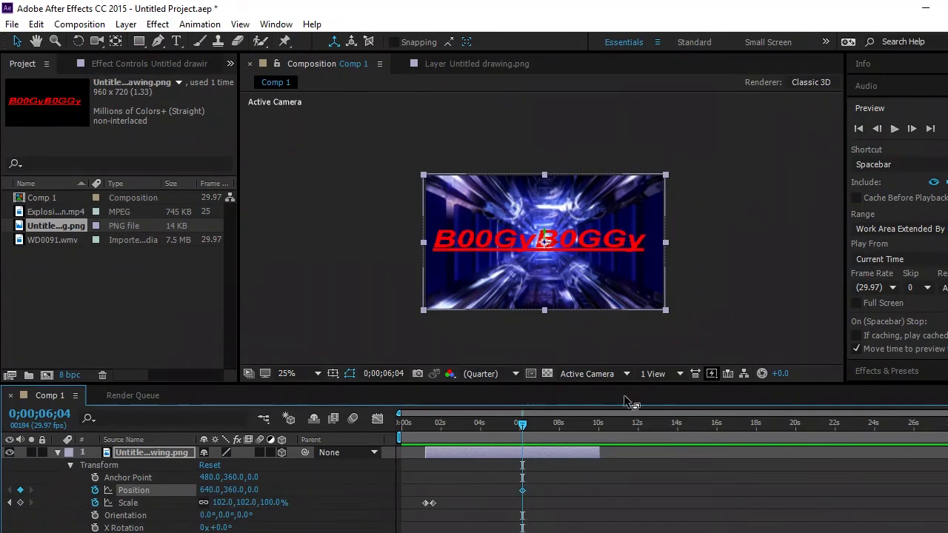
{"action": "left_click_drag", "start_coordinate": [523, 425], "coordinate": [592, 434]}
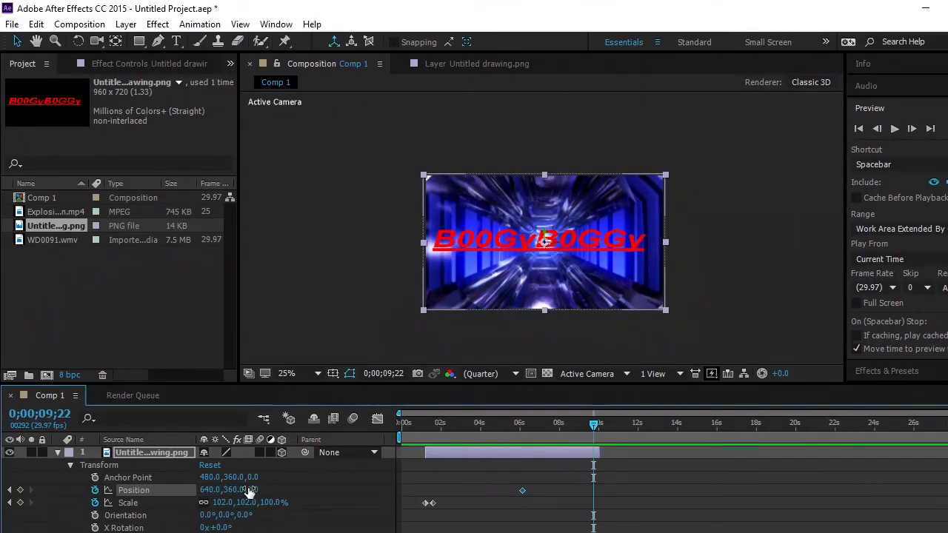
{"action": "left_click_drag", "start_coordinate": [249, 493], "coordinate": [109, 503]}
{"action": "left_click_drag", "start_coordinate": [263, 491], "coordinate": [12, 481]}
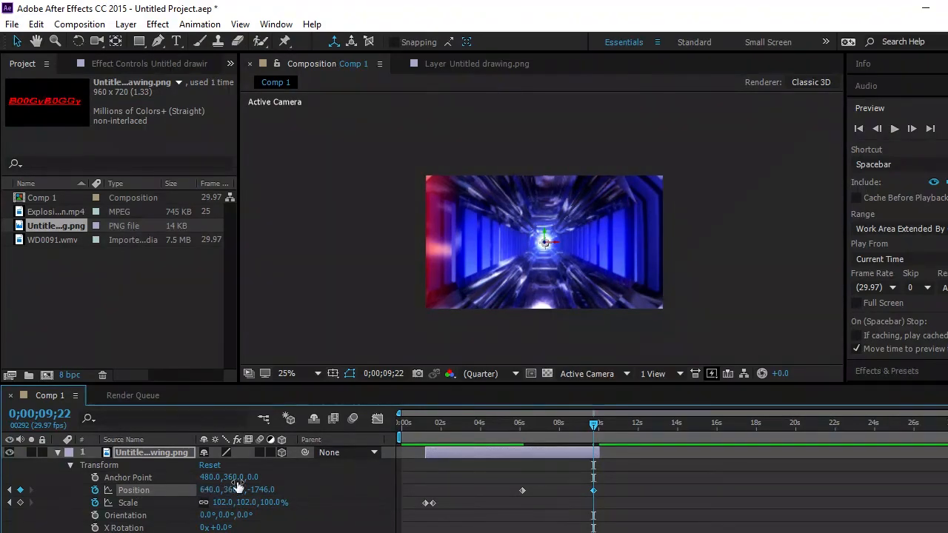
{"action": "left_click_drag", "start_coordinate": [262, 491], "coordinate": [248, 490]}
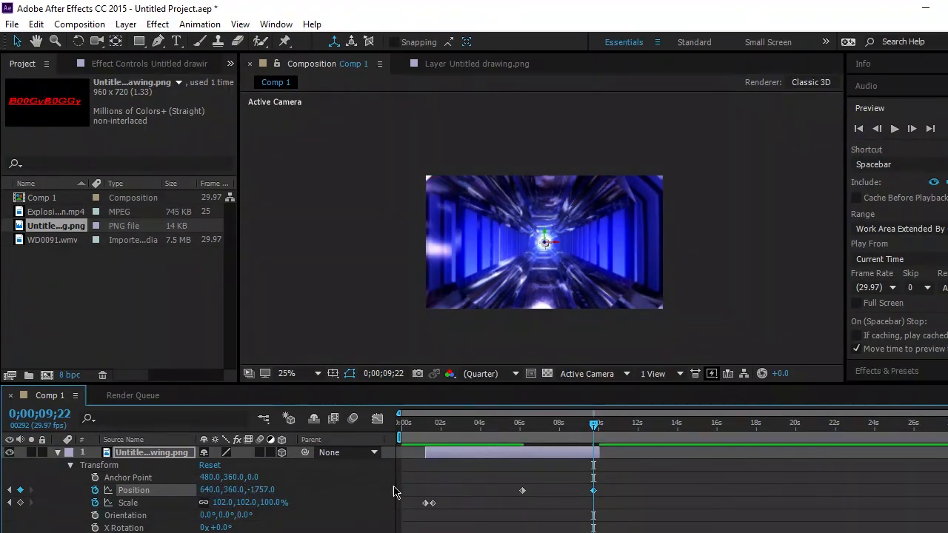
- Play the composition from 0;00;00;00 past the logo's end to check the logo's Position animation
{"action": "left_click_drag", "start_coordinate": [595, 428], "coordinate": [400, 428]}
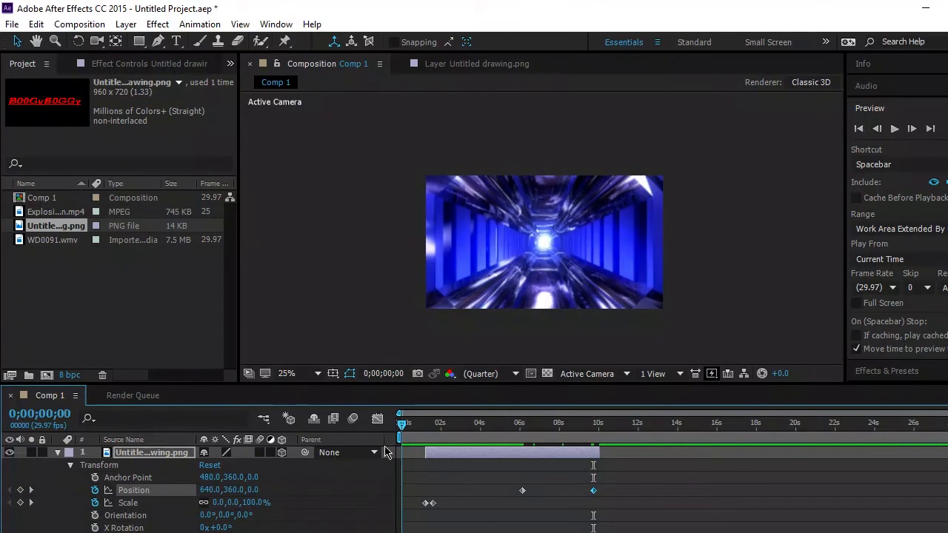
{"action": "left_click", "coordinate": [894, 129]}
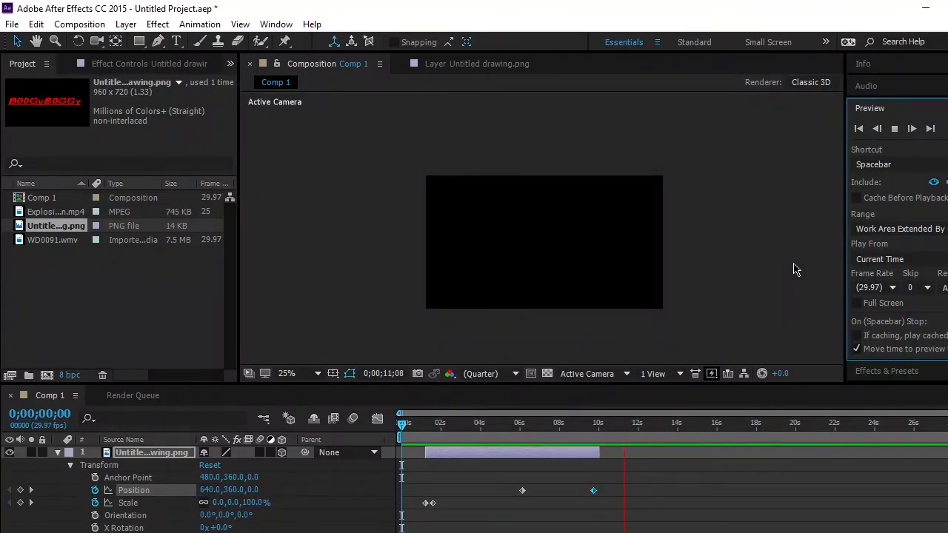
{"action": "left_click", "coordinate": [895, 129]}
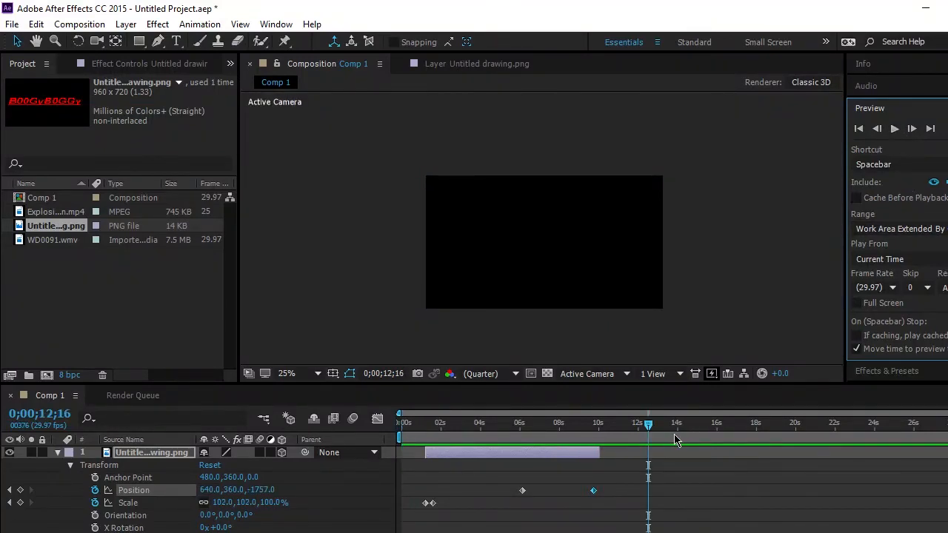
- With the playhead at 0;00;10;00, trim the logo layer's out point to its layer time 0;00;08;24, and return to the Comp 1 view
{"action": "left_click_drag", "start_coordinate": [651, 424], "coordinate": [601, 424]}
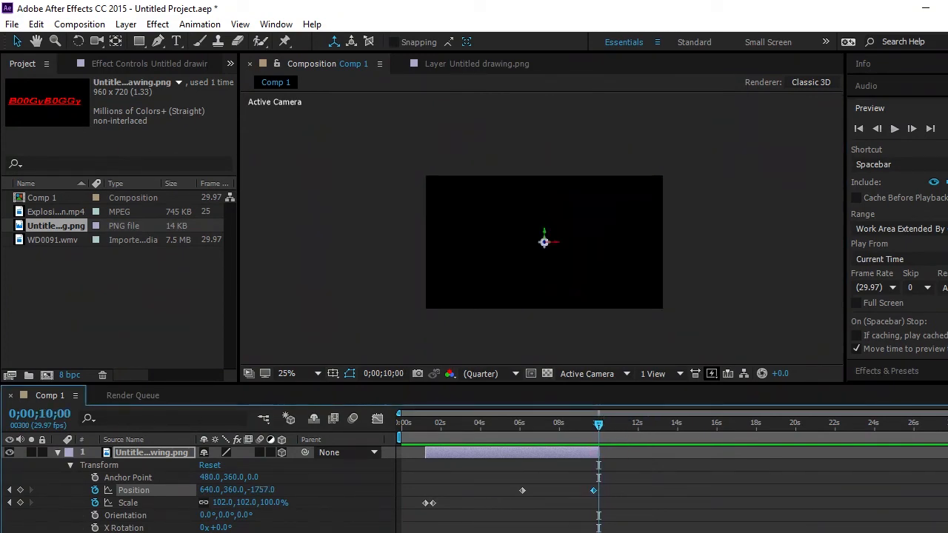
{"action": "left_click", "coordinate": [59, 453]}
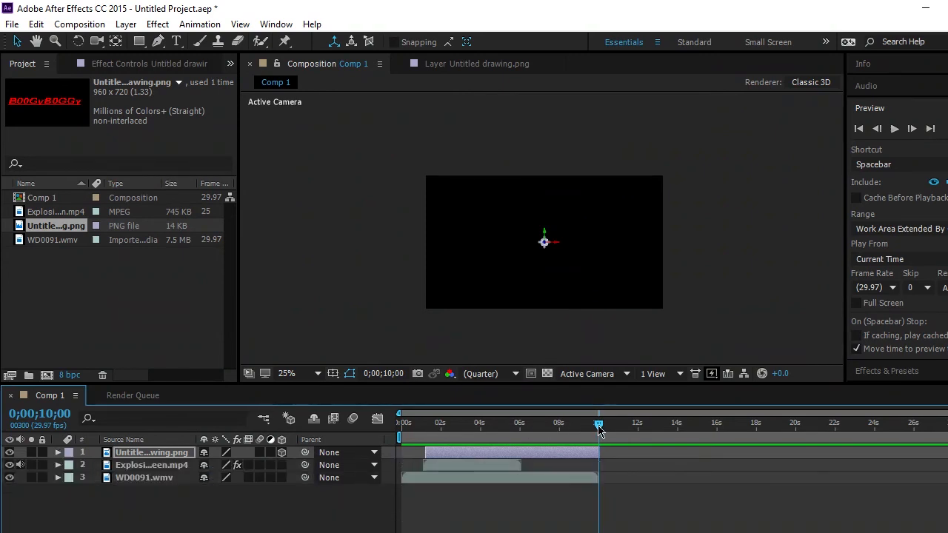
{"action": "left_click_drag", "start_coordinate": [416, 532], "coordinate": [478, 532]}
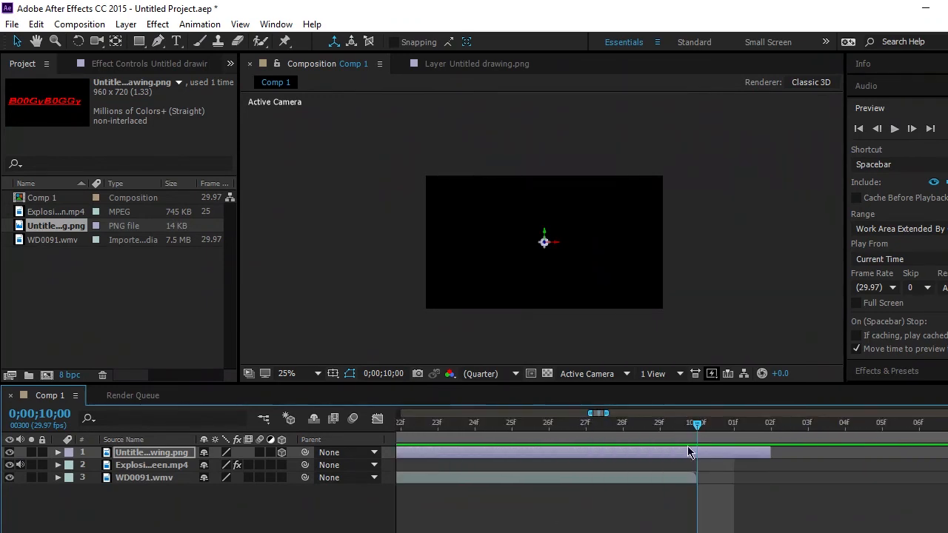
{"action": "double_click", "coordinate": [722, 448]}
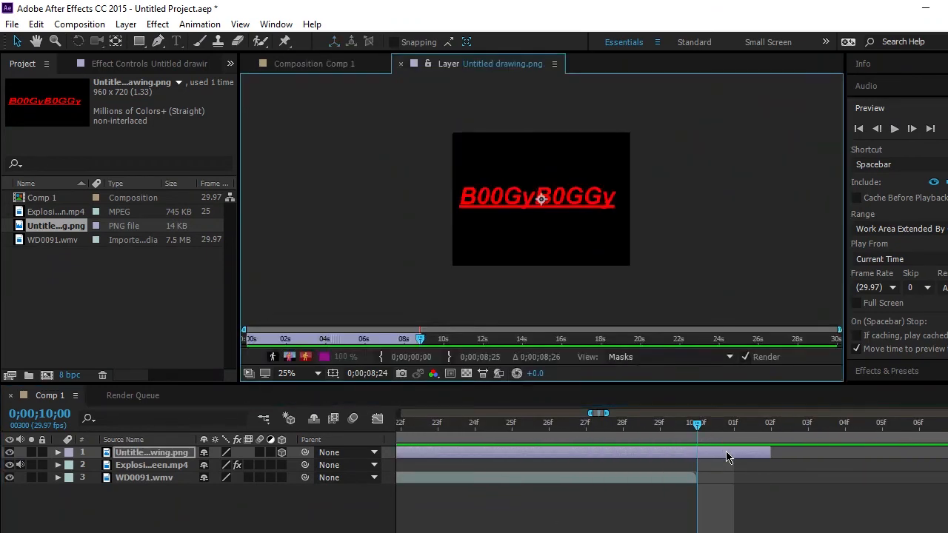
{"action": "left_click", "coordinate": [449, 358]}
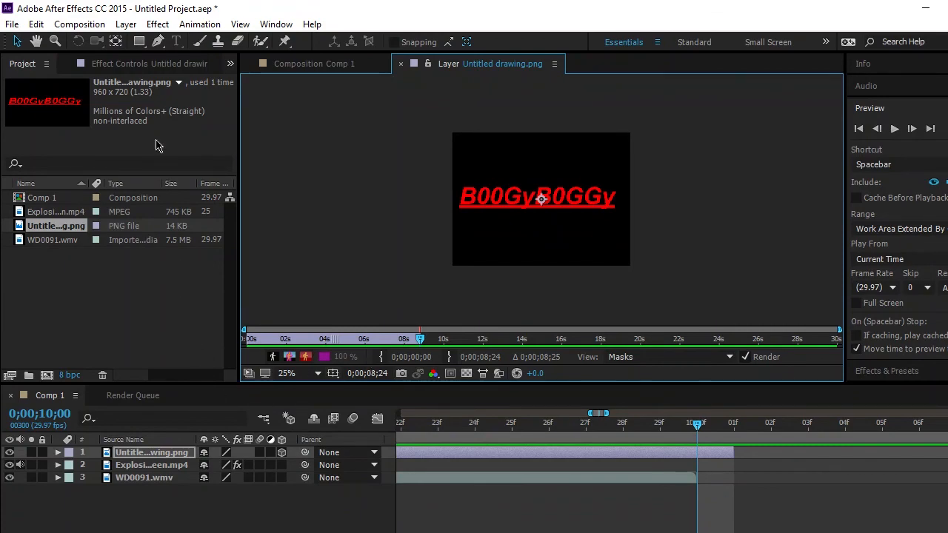
{"action": "left_click", "coordinate": [339, 64]}
- Add Comp 1 to the Render Queue for export
{"action": "left_click", "coordinate": [6, 25]}
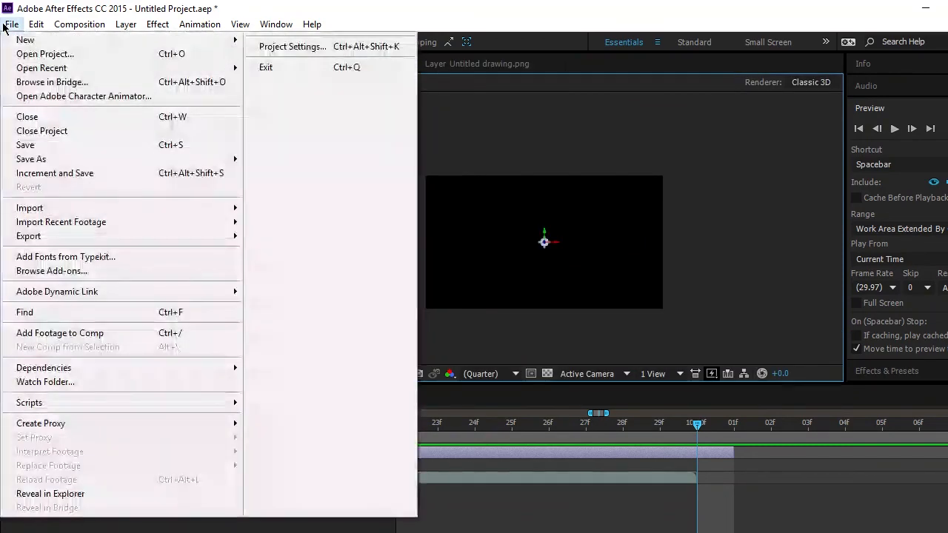
{"action": "mouse_move", "coordinate": [46, 238]}
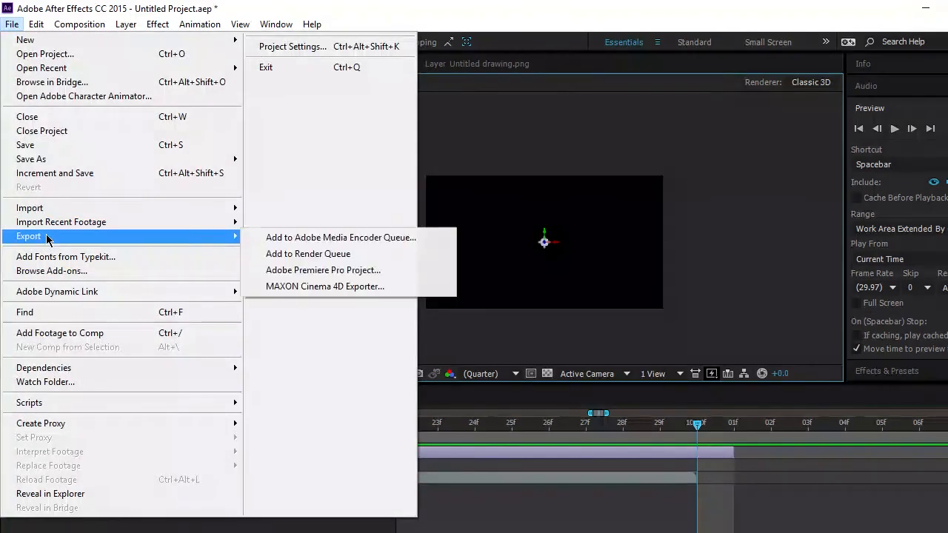
{"action": "left_click", "coordinate": [312, 256]}
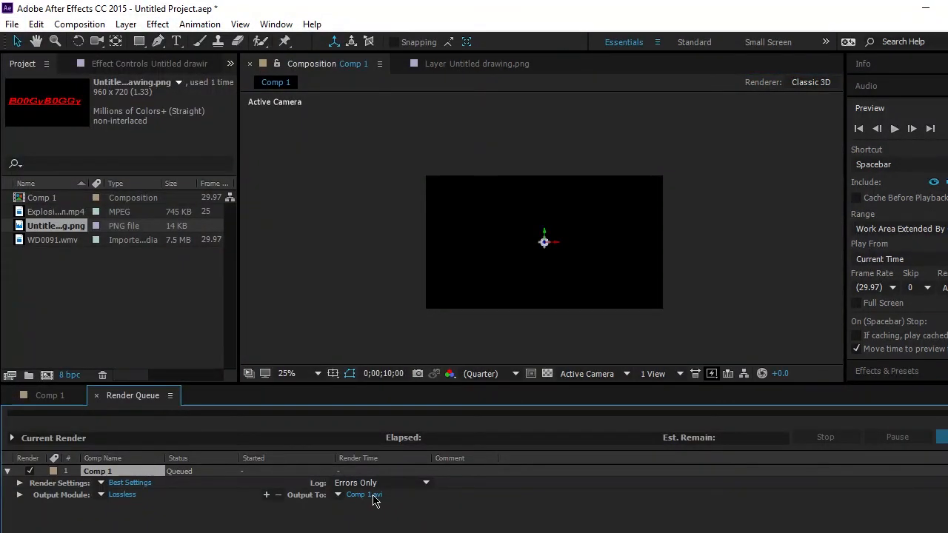
- Set the Comp 1 render output to an AVI file named Intro Tutorial on the Desktop
{"action": "left_click", "coordinate": [373, 501]}
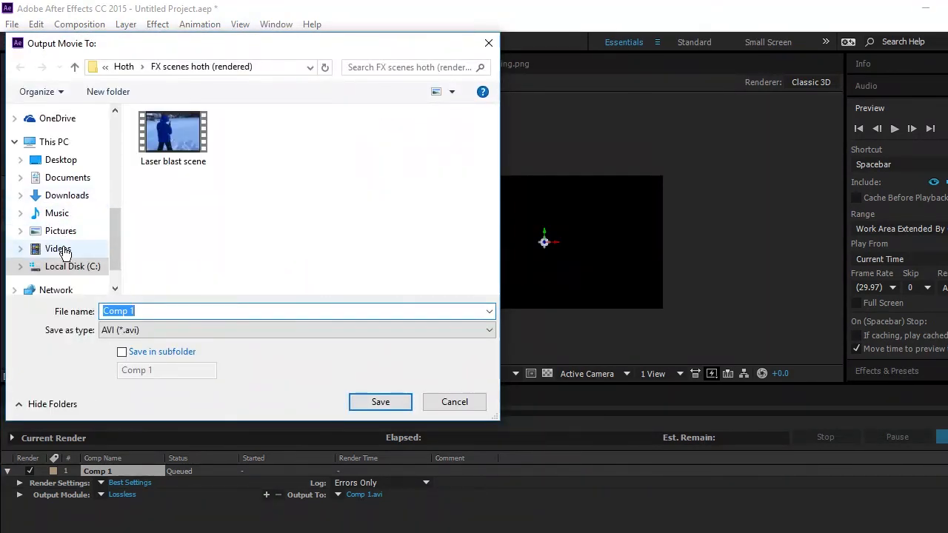
{"action": "left_click", "coordinate": [64, 162]}
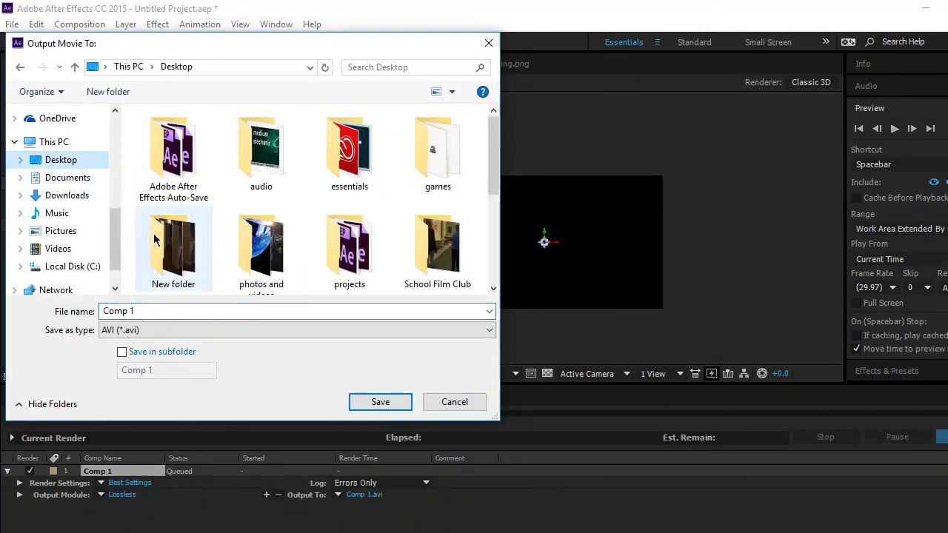
{"action": "left_click", "coordinate": [158, 312]}
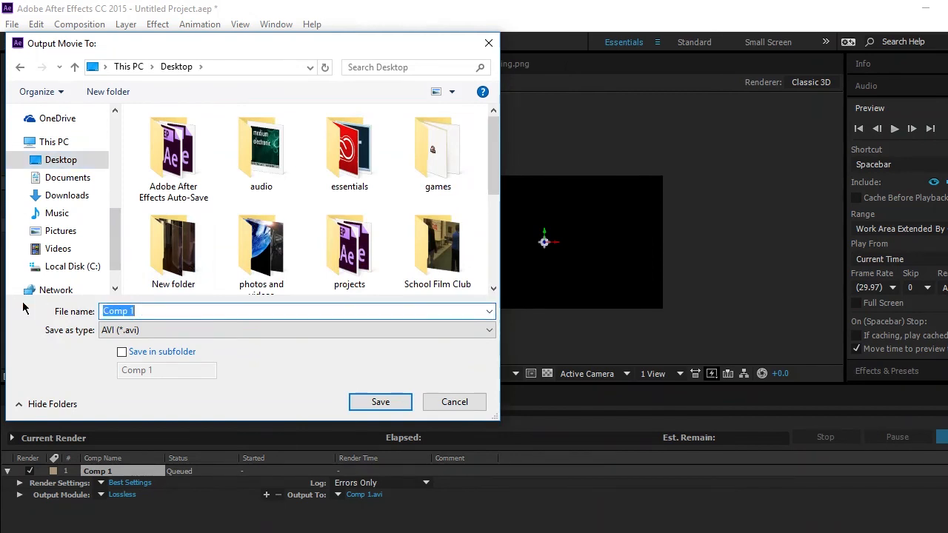
{"action": "type", "text": "Intro Tutorial"}
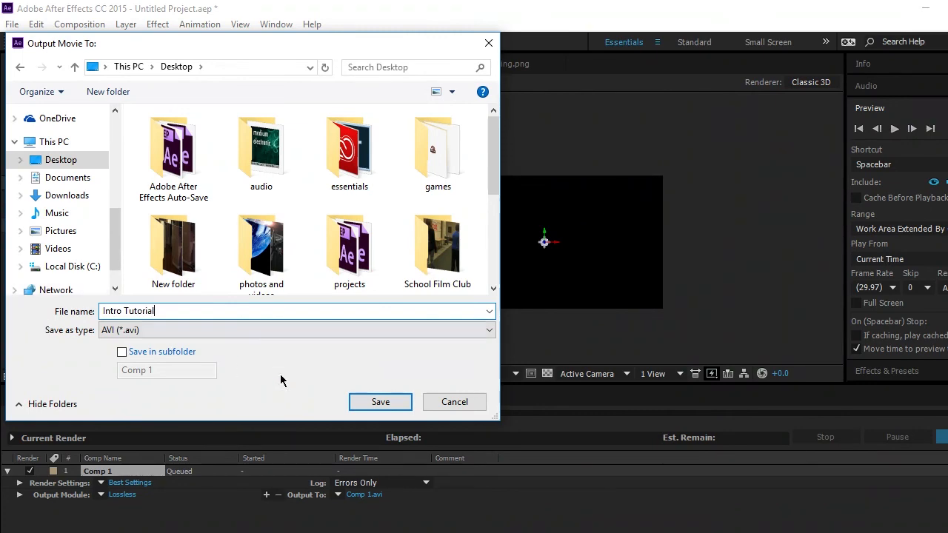
{"action": "left_click", "coordinate": [381, 403]}
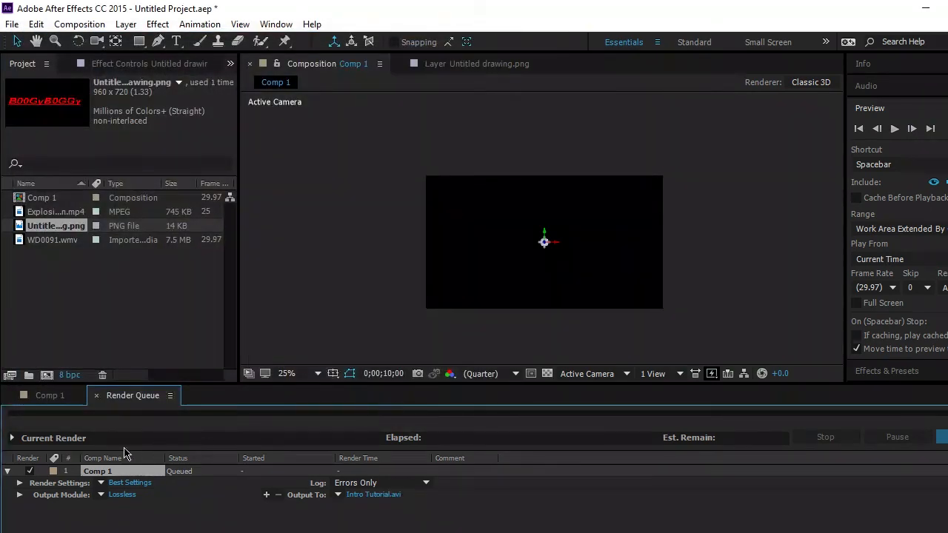